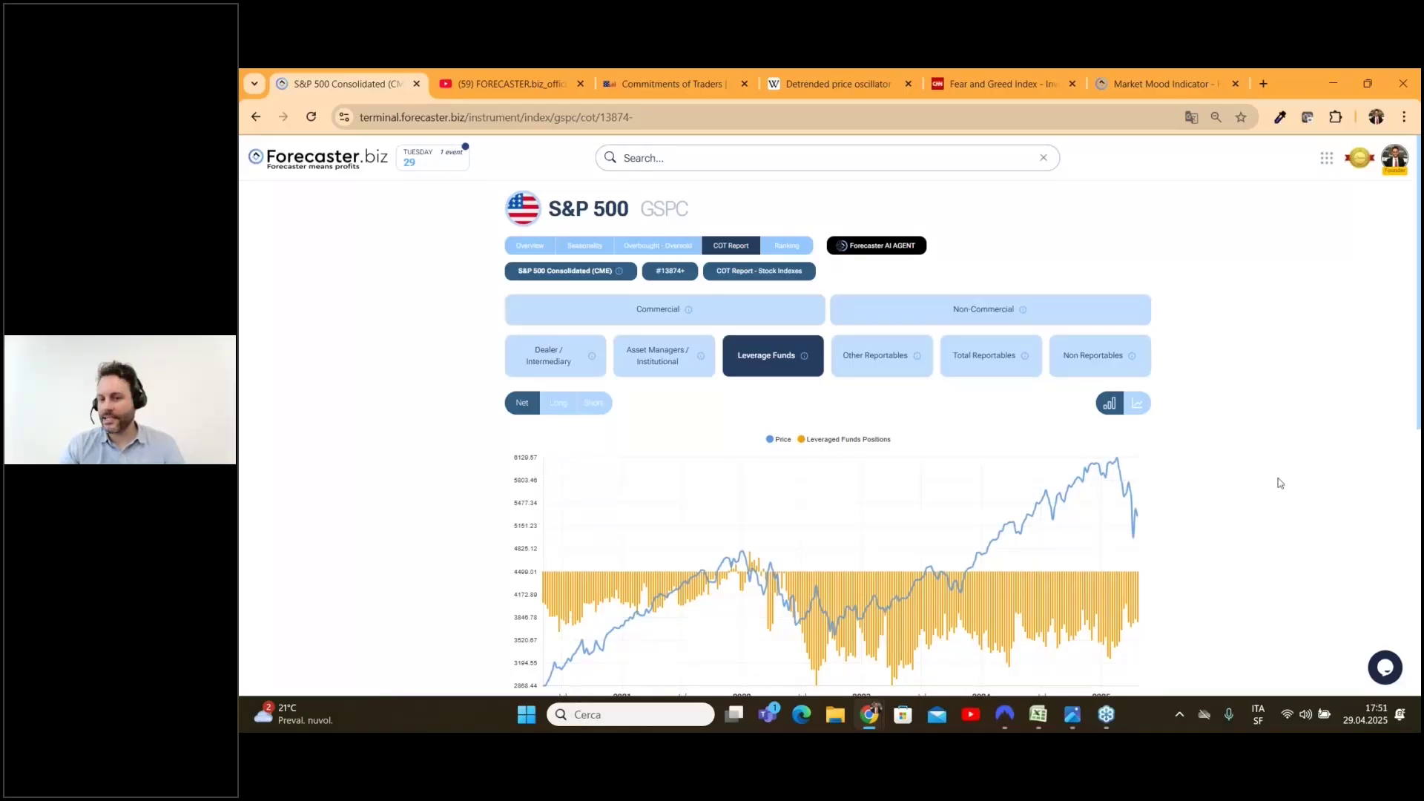
# Scroll to view the 5Y Leverage Funds net-positions chart against S&P 500 price
pyautogui.scroll(-3, 1275, 493)
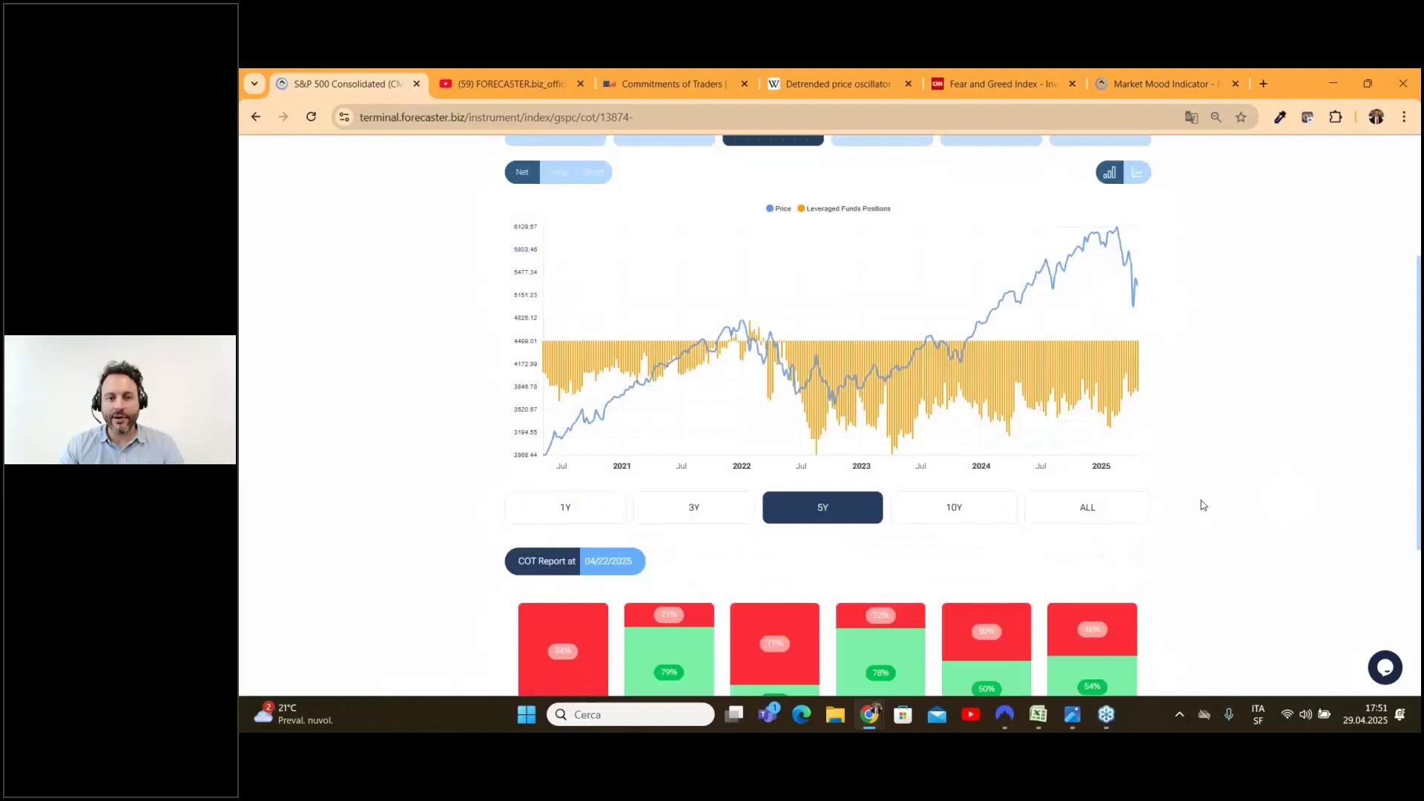
pyautogui.scroll(2, 1236, 503)
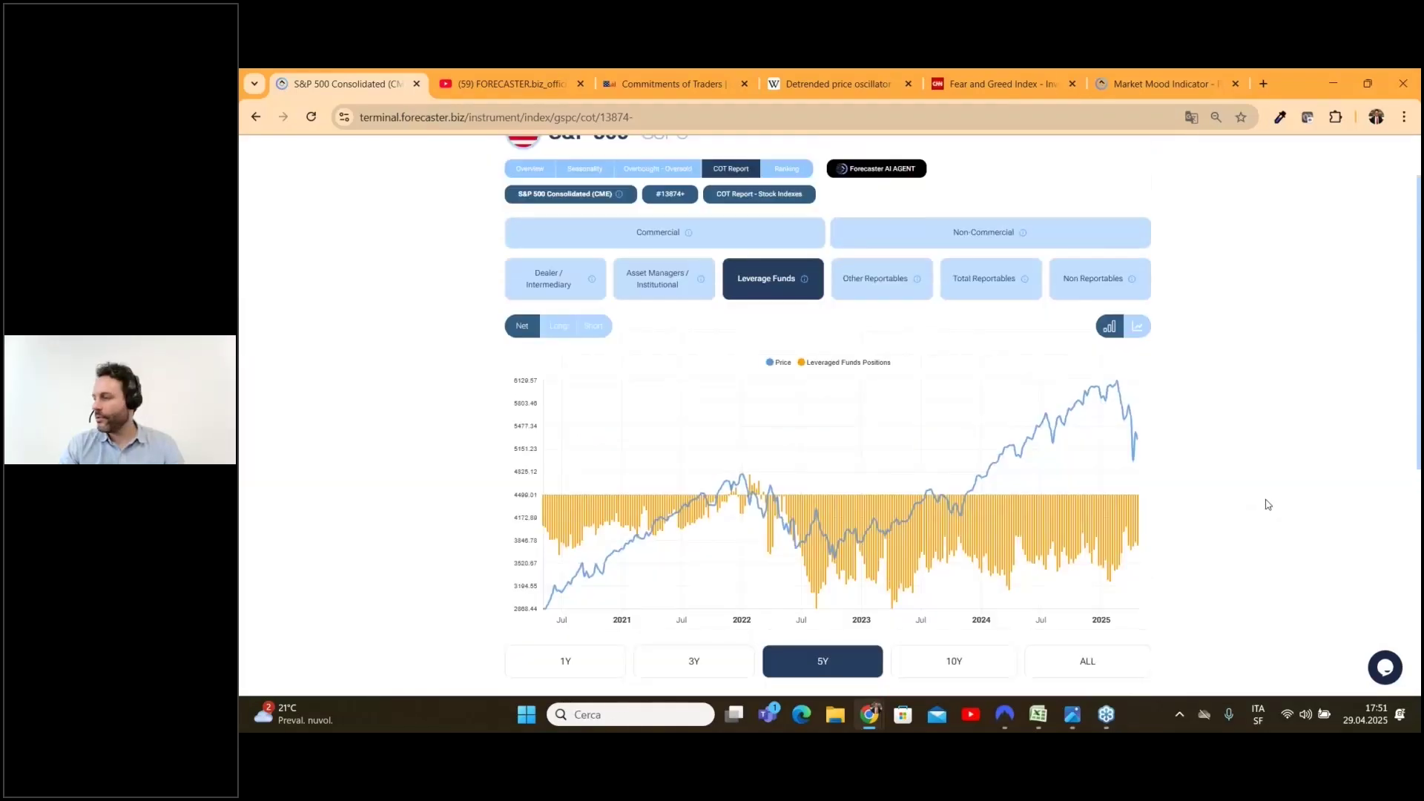
# On the CFTC site, go to Commitments of Traders and open the Financial Long Format report
pyautogui.click(870, 714)
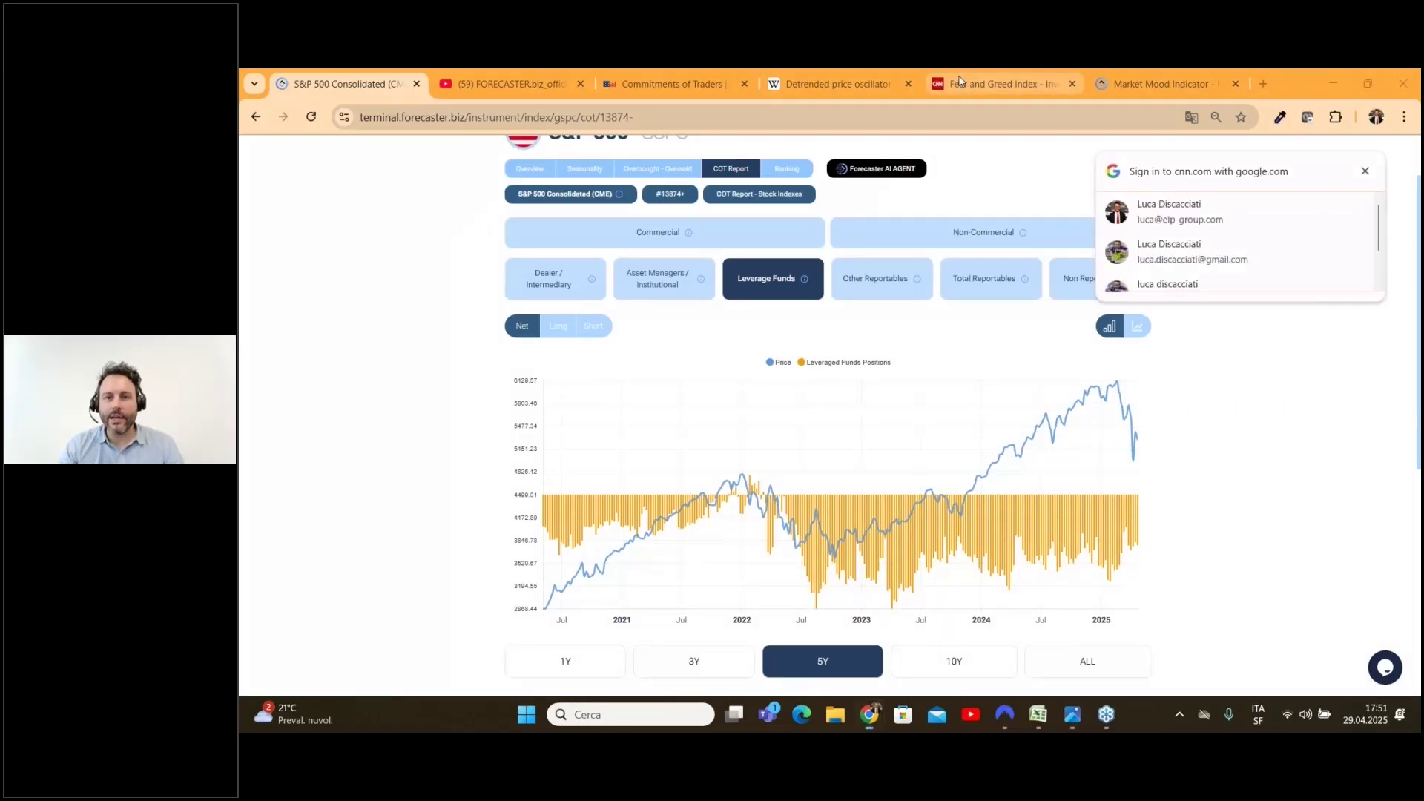
pyautogui.click(960, 81)
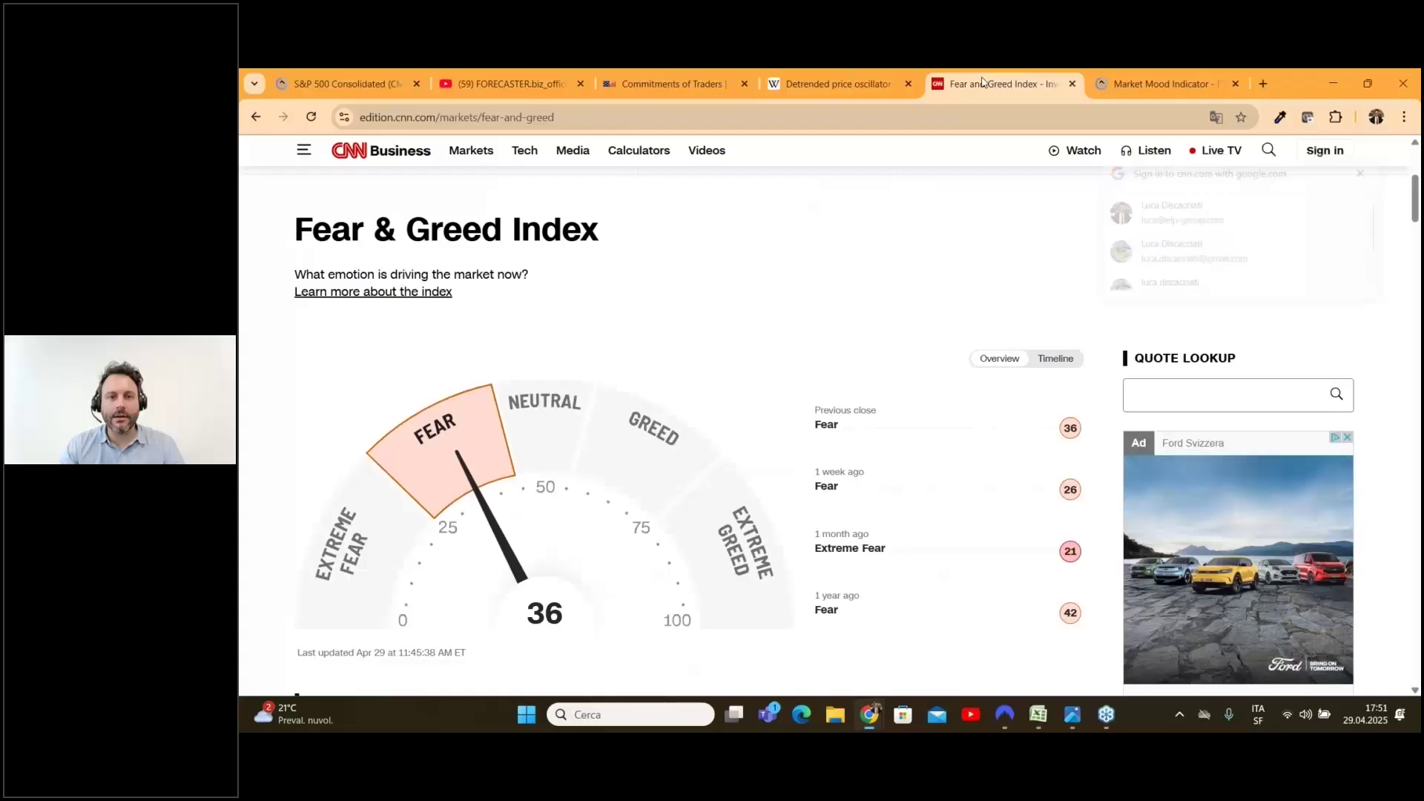
pyautogui.click(1161, 83)
pyautogui.click(671, 83)
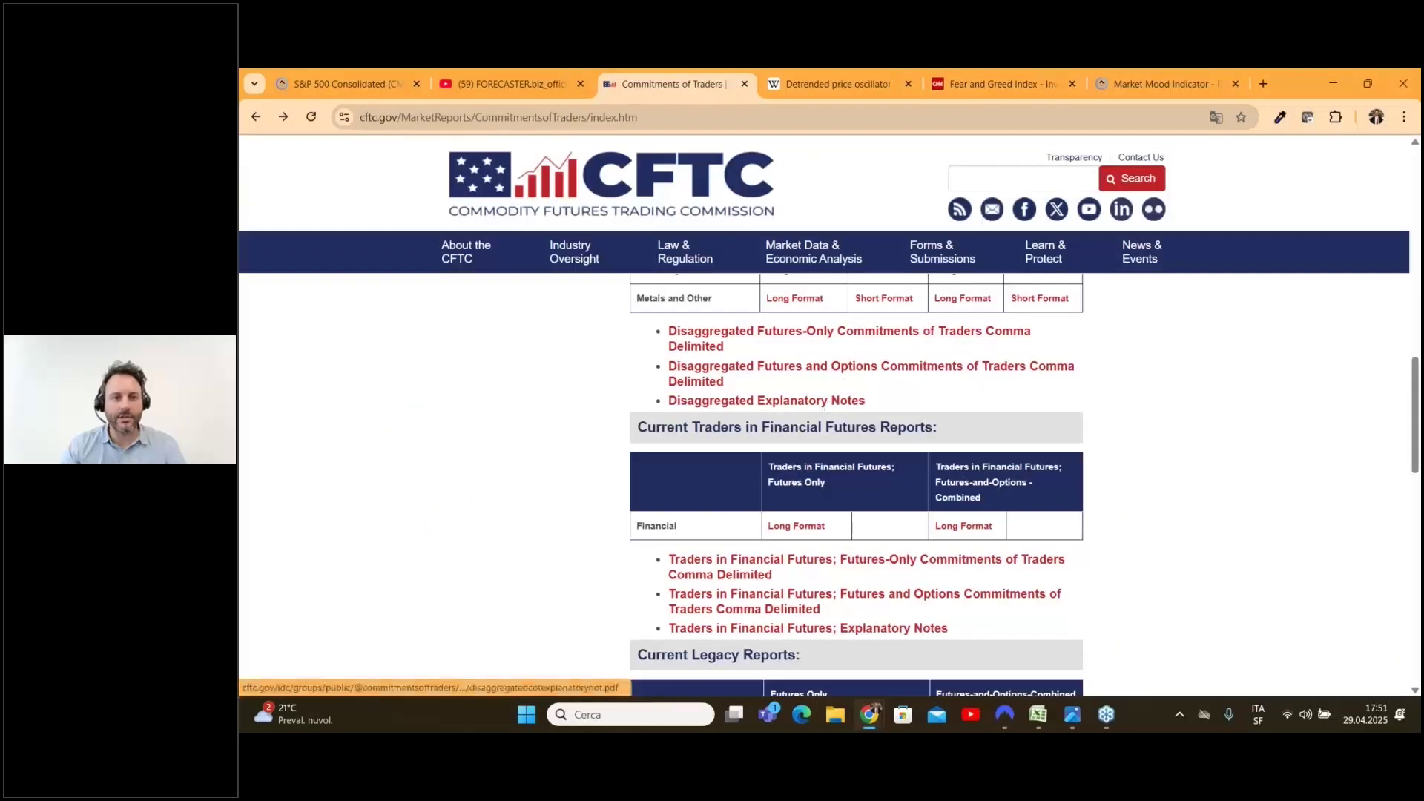
pyautogui.click(796, 526)
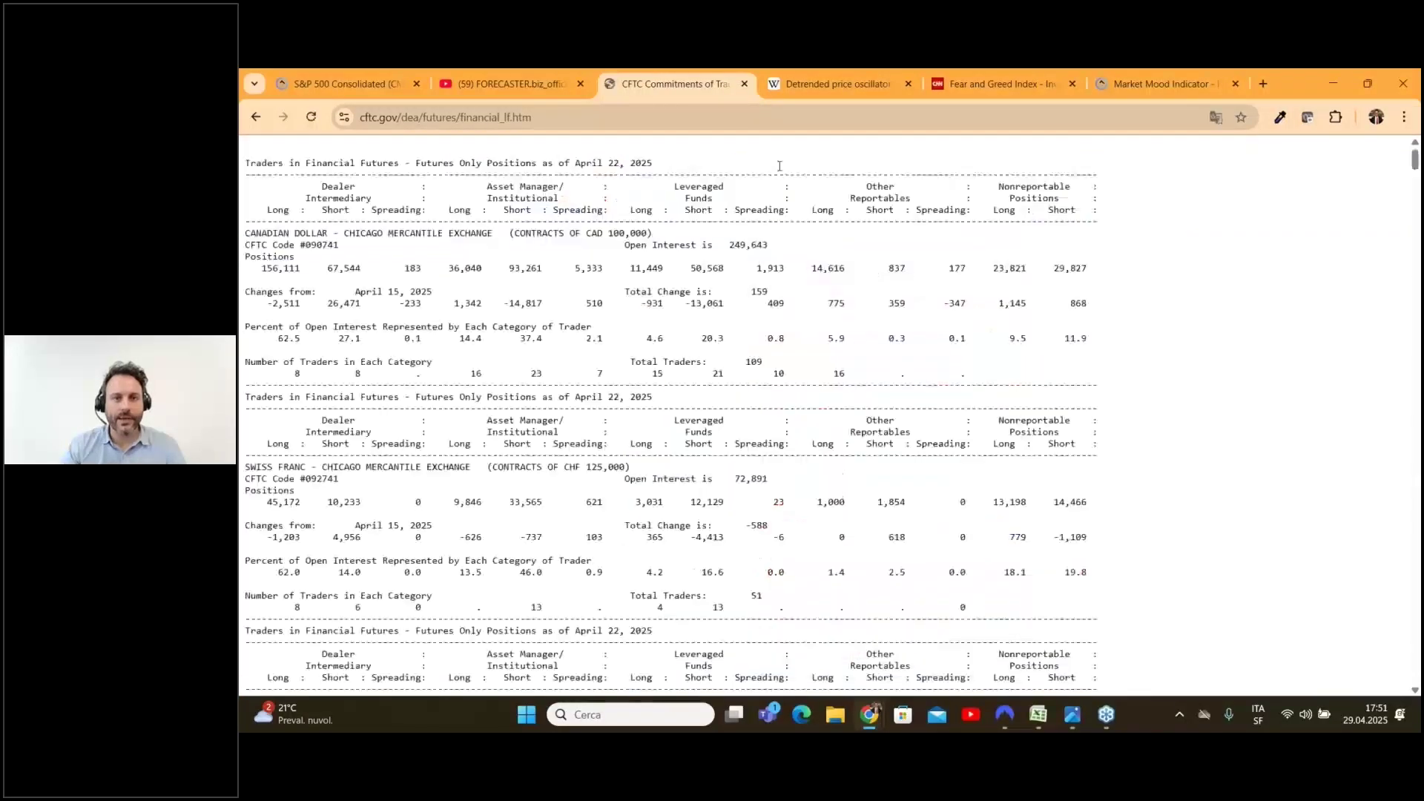
# Scroll down the report, highlighting lines, until reaching the S&P 500 Consolidated entry
pyautogui.scroll(-3, 346, 372)
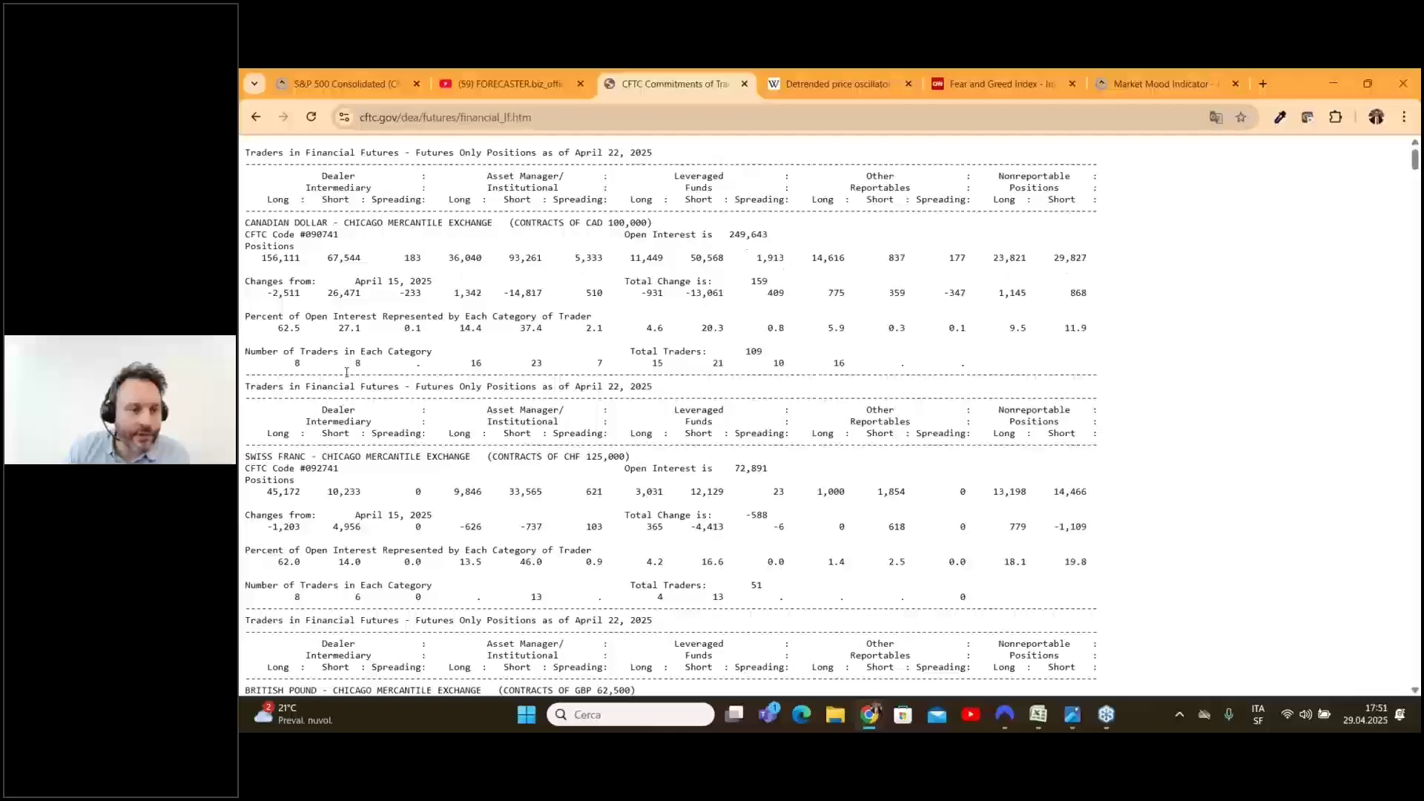
pyautogui.scroll(-2, 346, 395)
pyautogui.moveTo(246, 316); pyautogui.dragTo(317, 316)
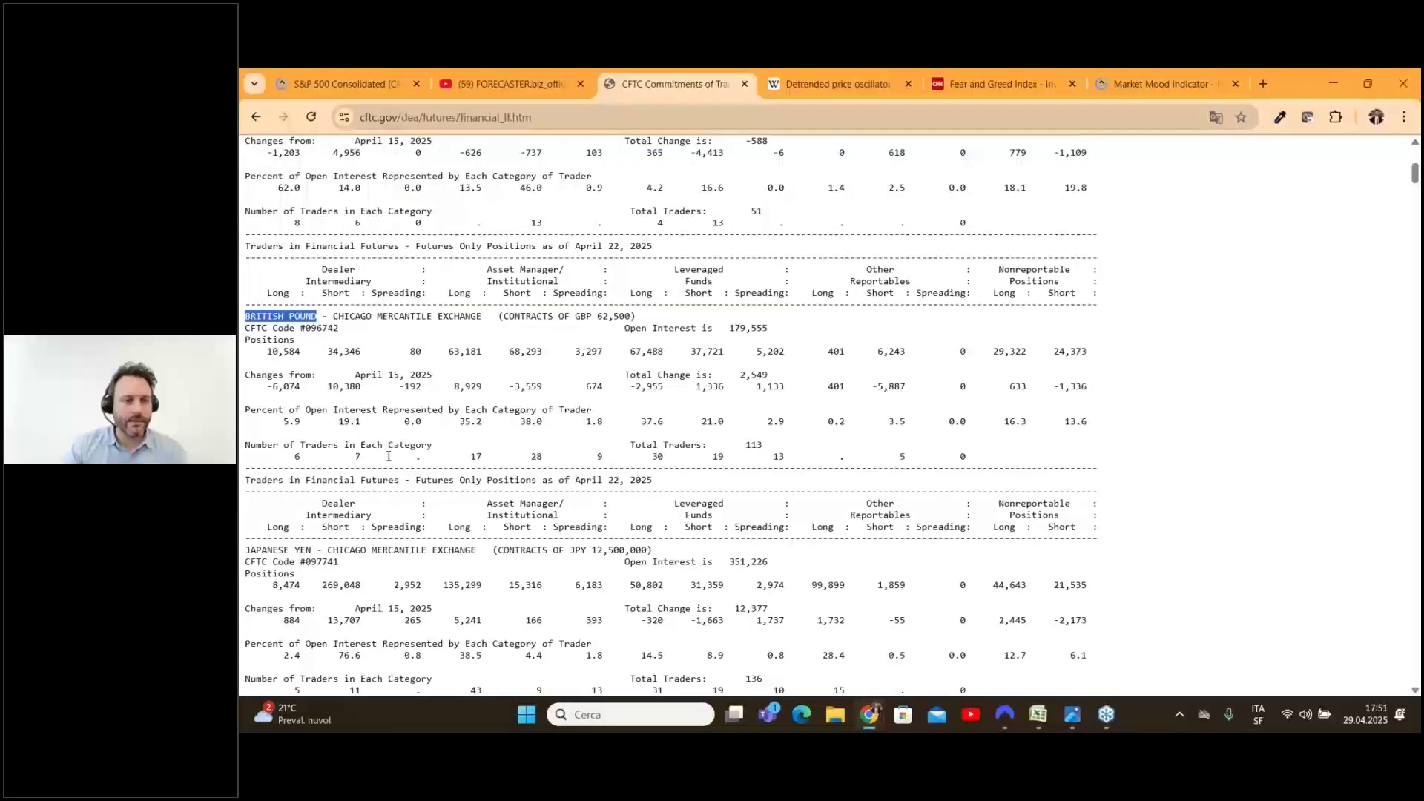
pyautogui.scroll(-2, 389, 456)
pyautogui.moveTo(251, 396); pyautogui.dragTo(311, 396)
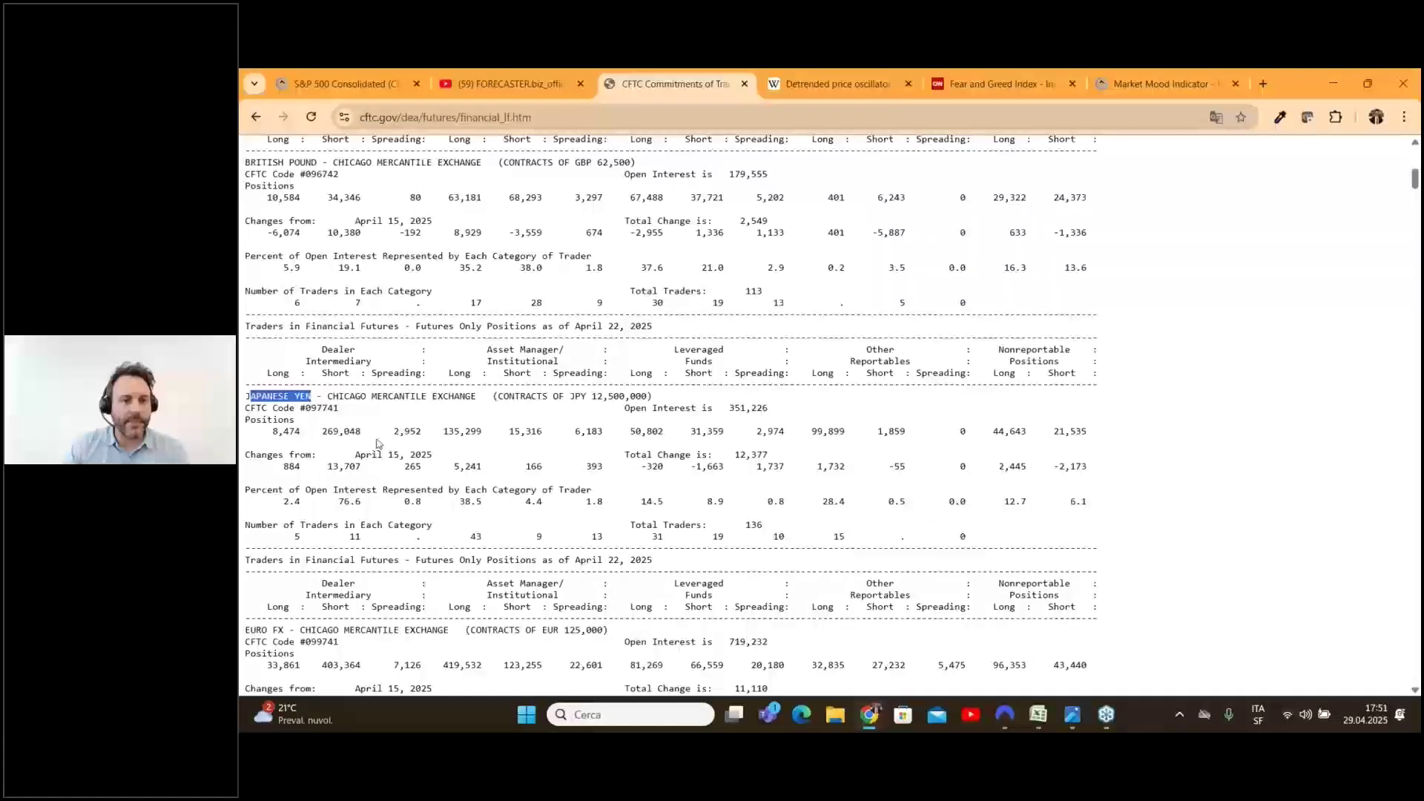
pyautogui.scroll(-2, 379, 444)
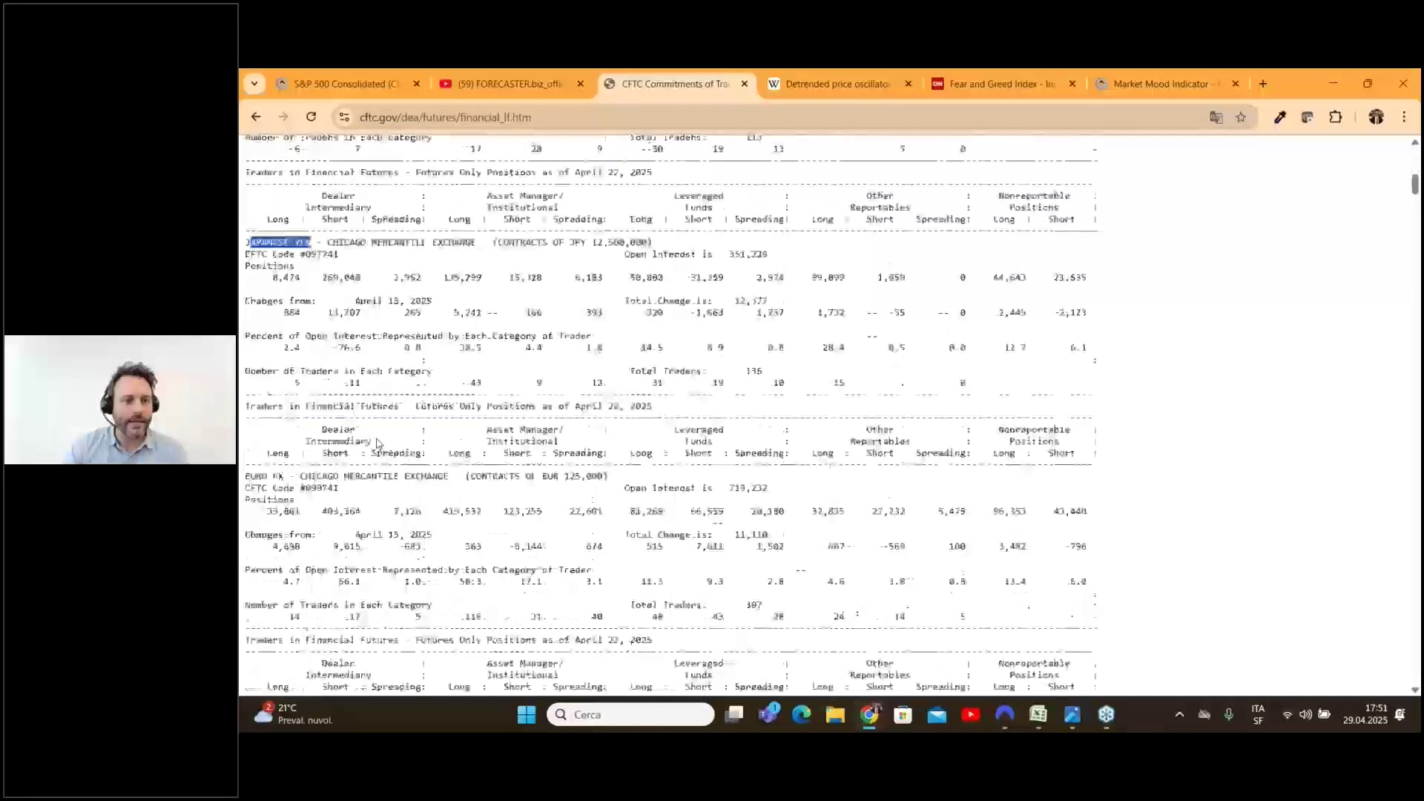
pyautogui.scroll(-4, 379, 444)
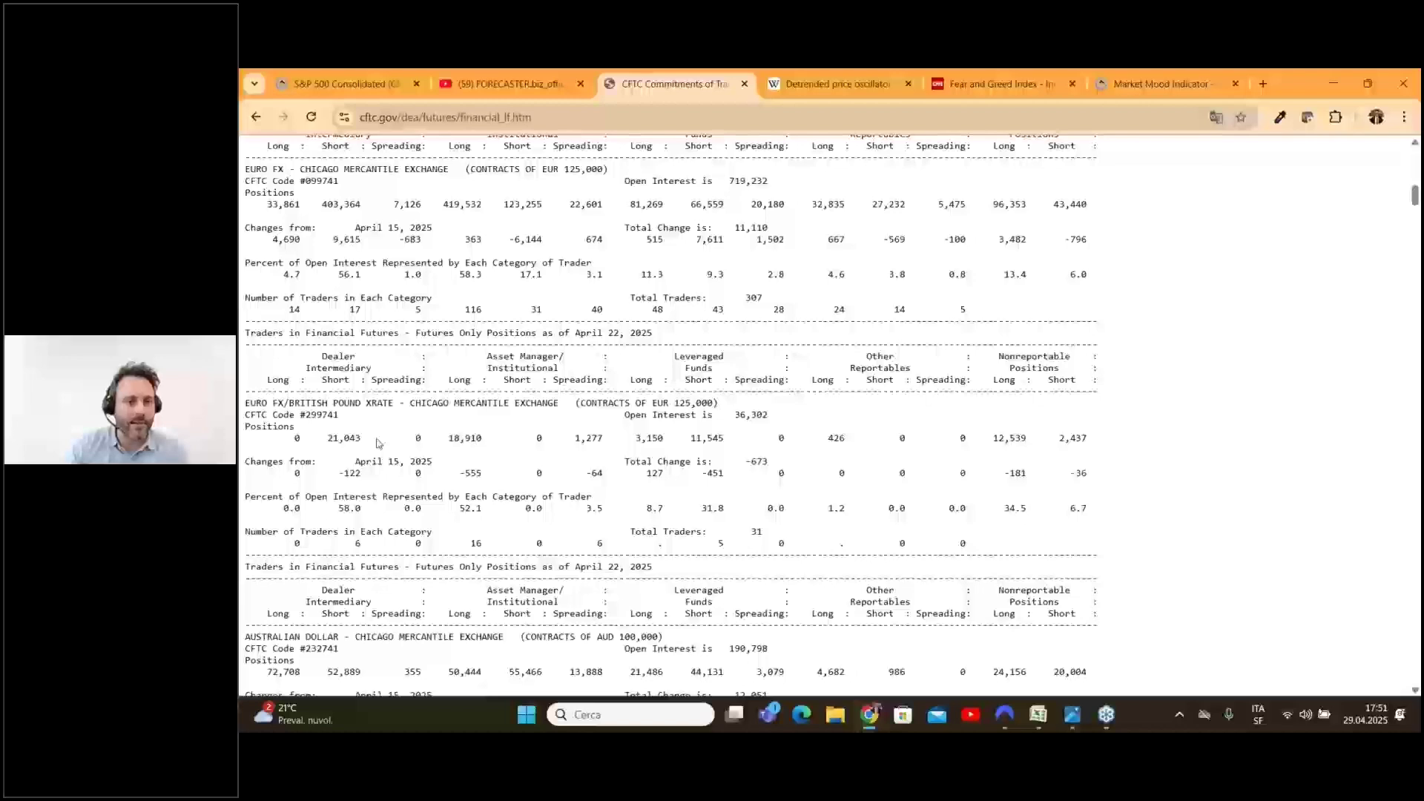
pyautogui.scroll(-10, 378, 444)
pyautogui.scroll(-8, 378, 444)
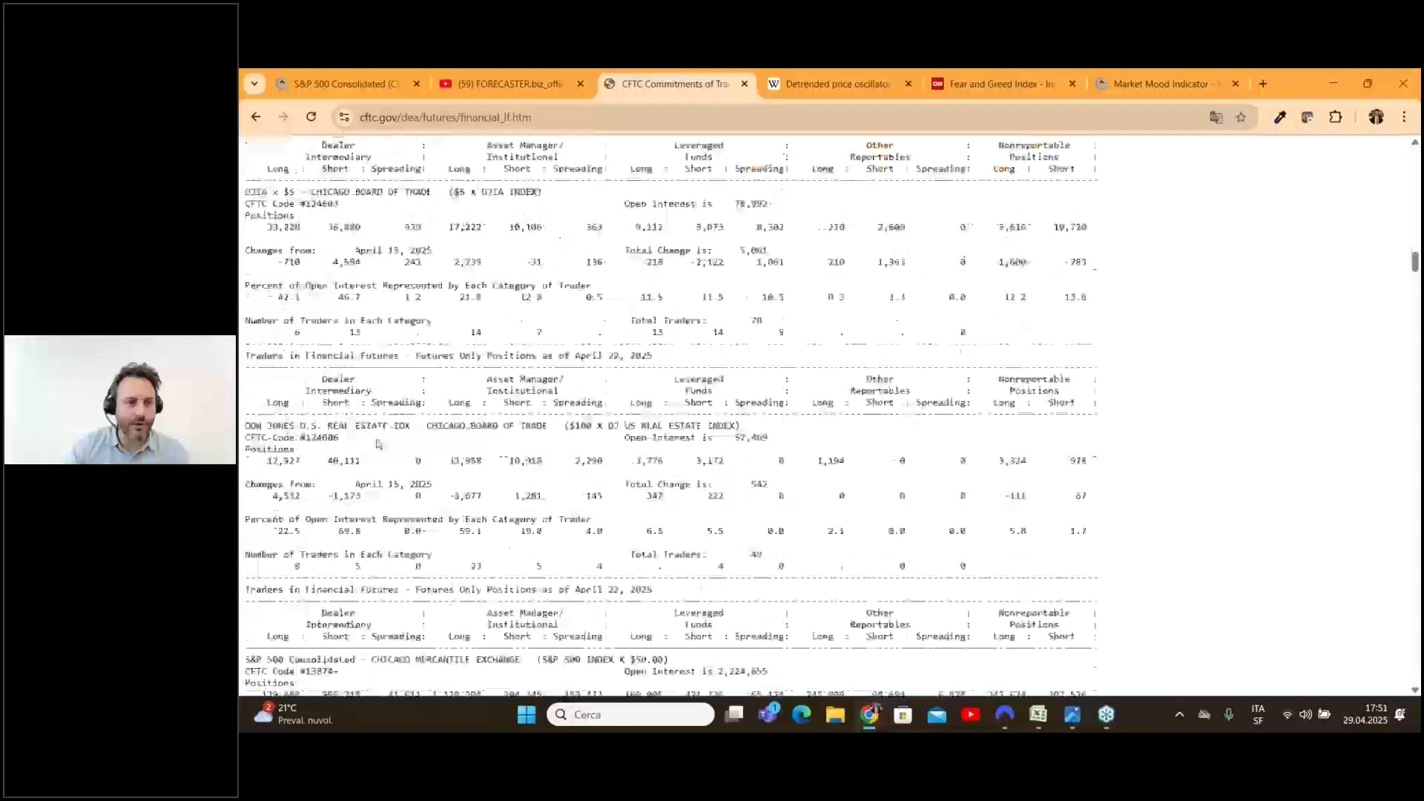
pyautogui.moveTo(246, 276); pyautogui.dragTo(359, 278)
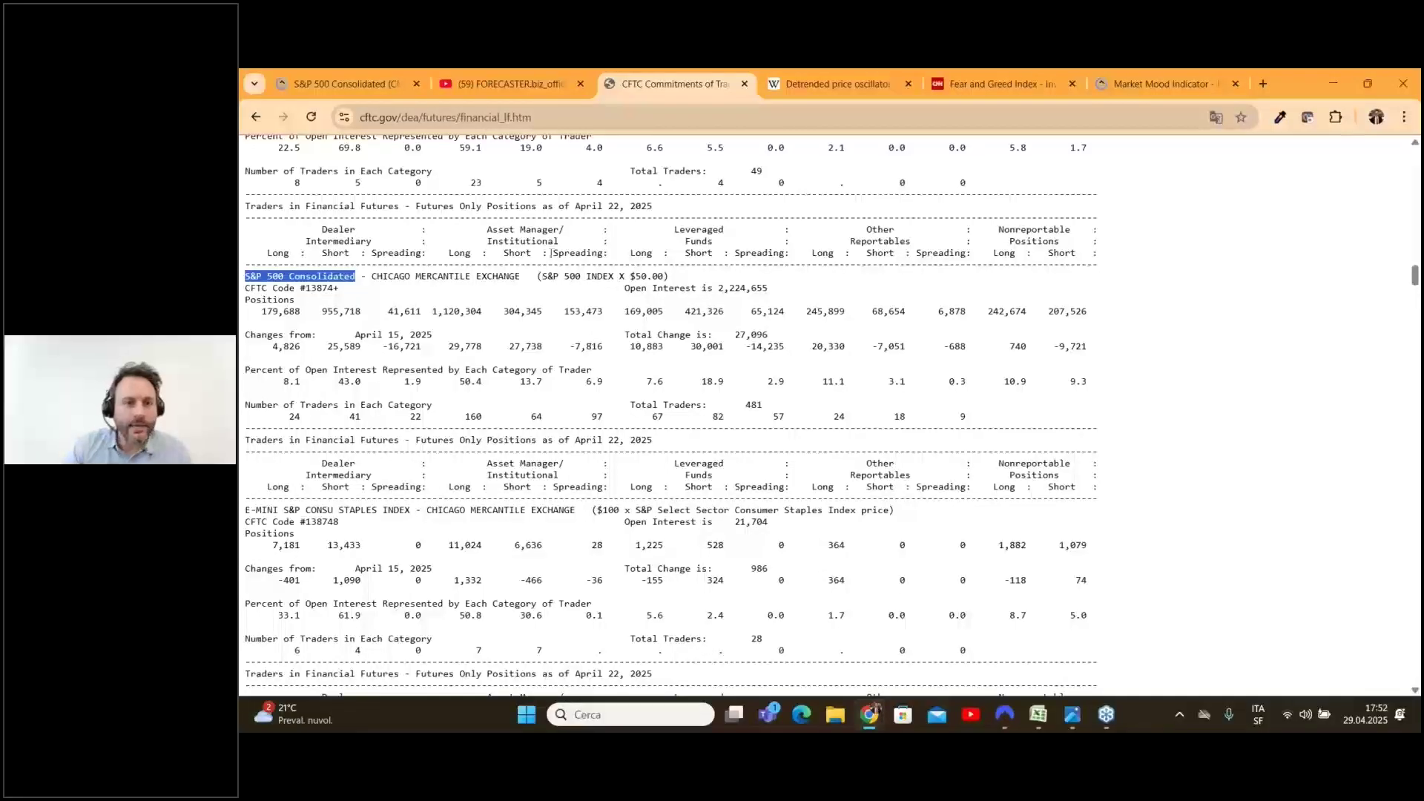
# Highlight the Leveraged Funds heading and S&P 500 figures (169,005 long, 421,326 short), then return to Forecaster.biz
pyautogui.click(692, 238)
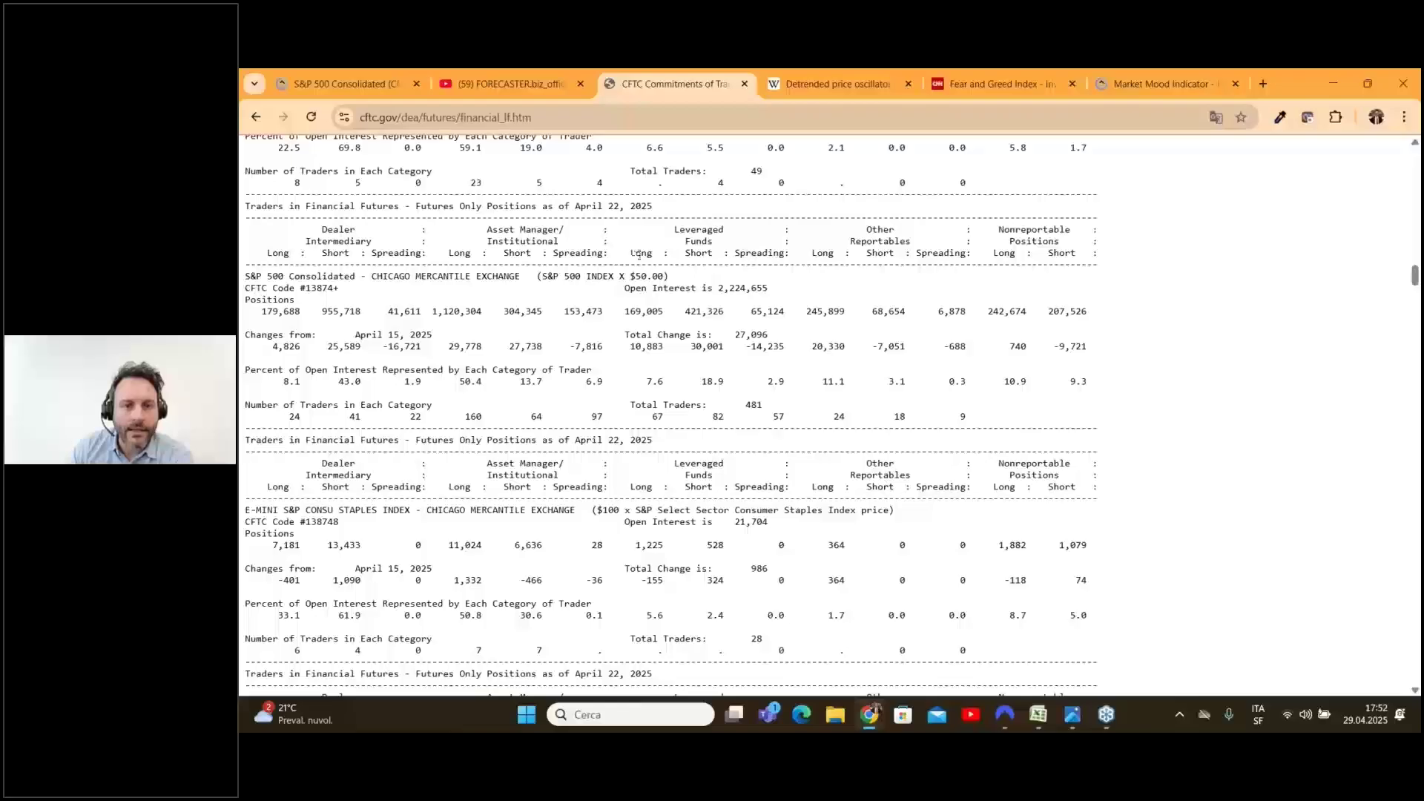
pyautogui.moveTo(640, 254); pyautogui.dragTo(718, 254)
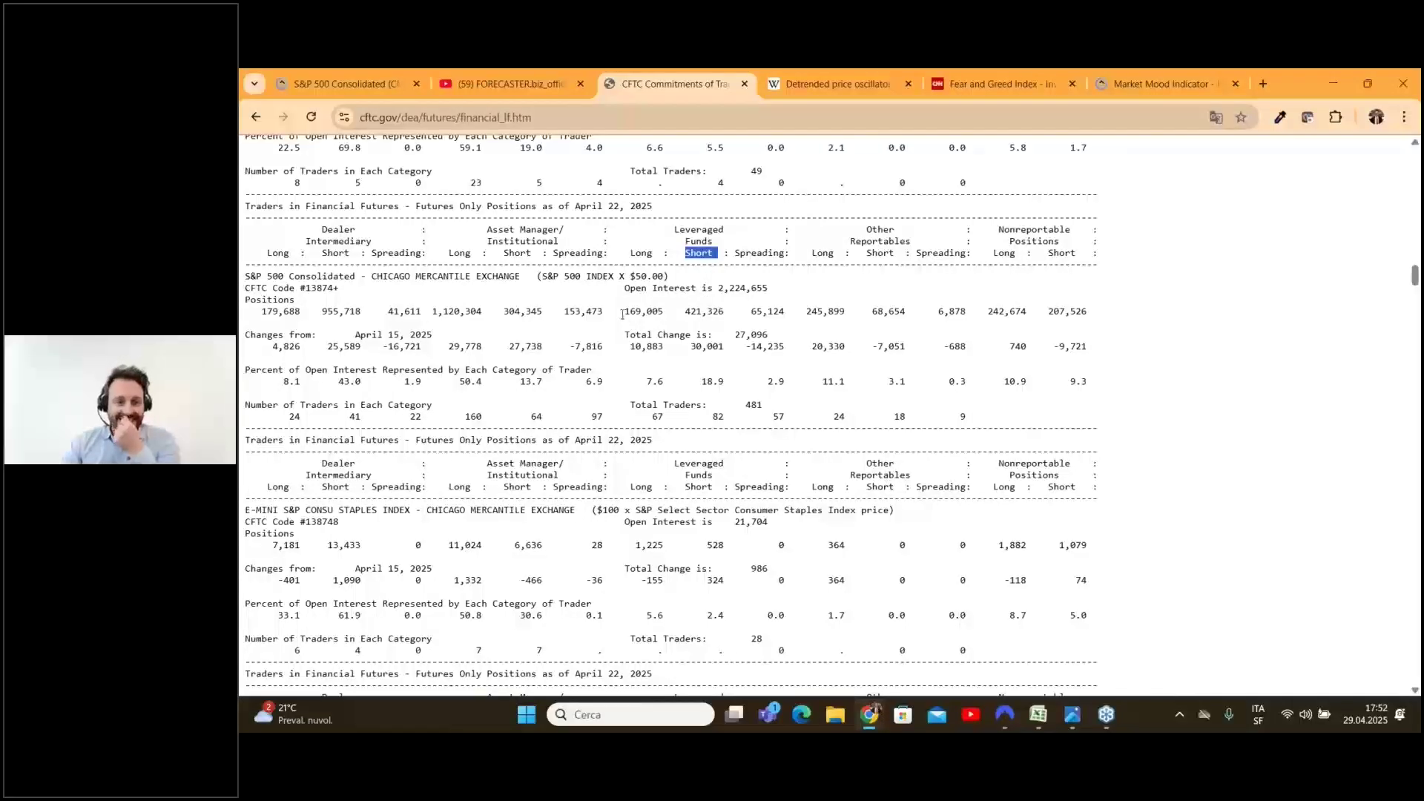
pyautogui.moveTo(622, 314); pyautogui.dragTo(796, 314)
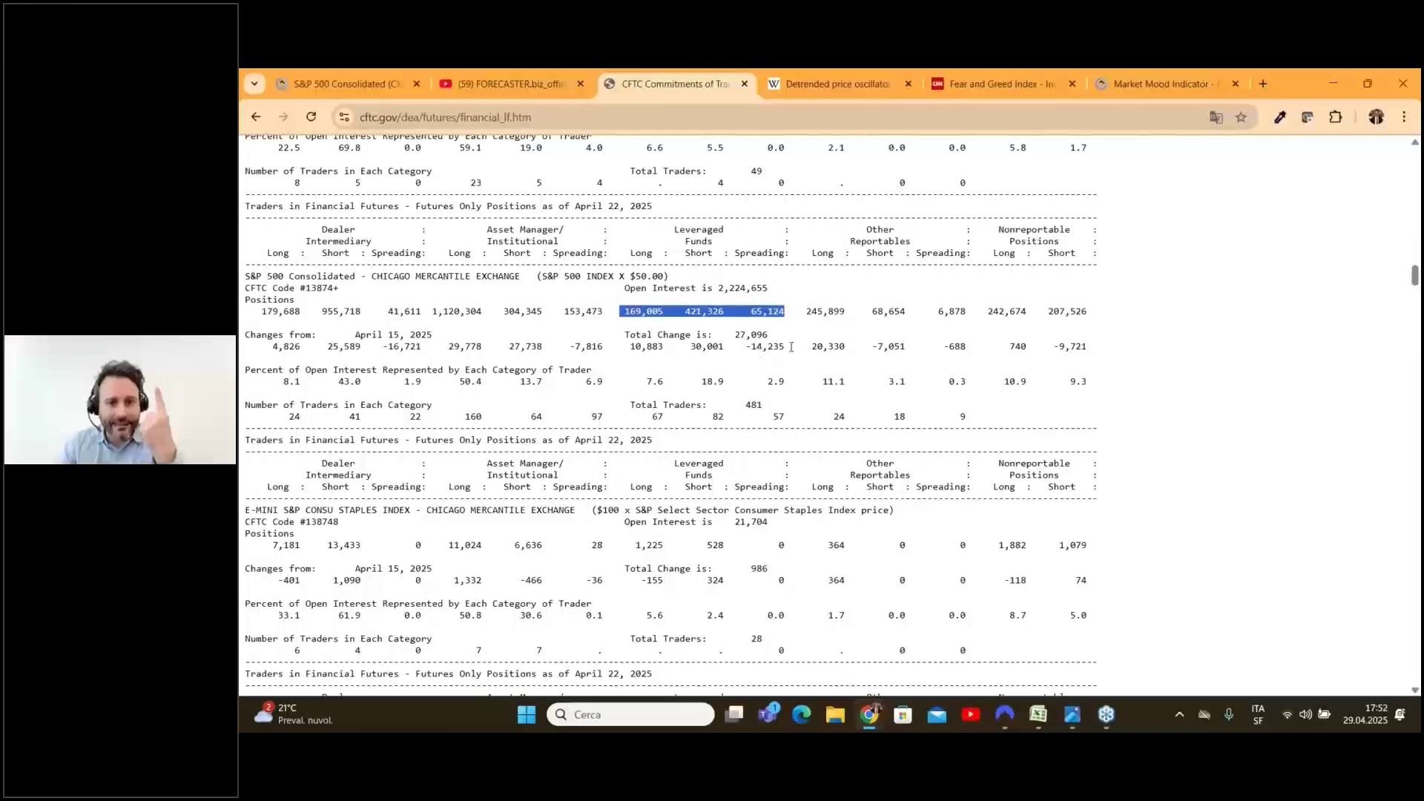
pyautogui.hotkey('ctrl', '1')
pyautogui.scroll(-1, 1233, 493)
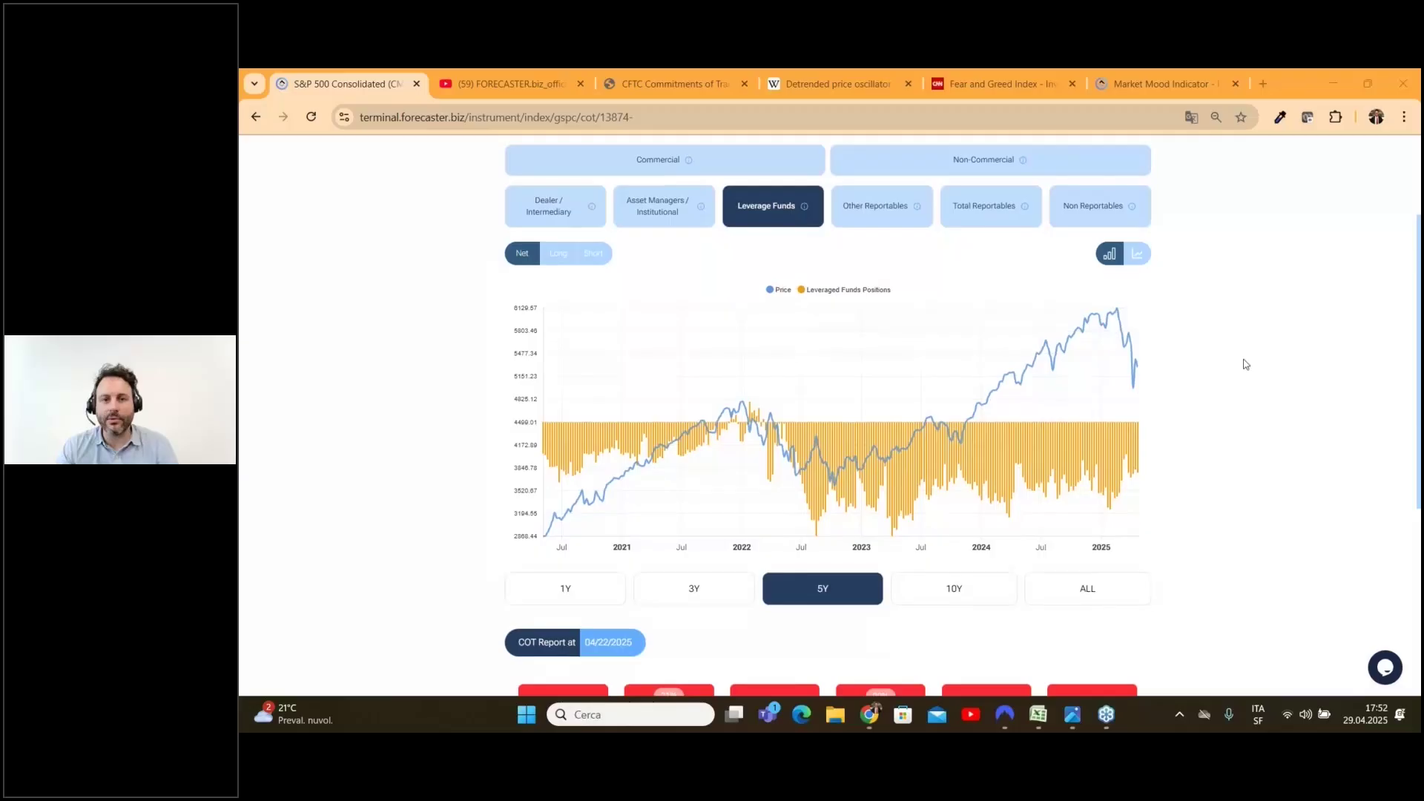
# Switch the chart to Non-Commercial net positions, then back to Leverage Funds net against price
pyautogui.scroll(1, 1246, 362)
pyautogui.scroll(-1, 1246, 362)
pyautogui.scroll(1, 1133, 293)
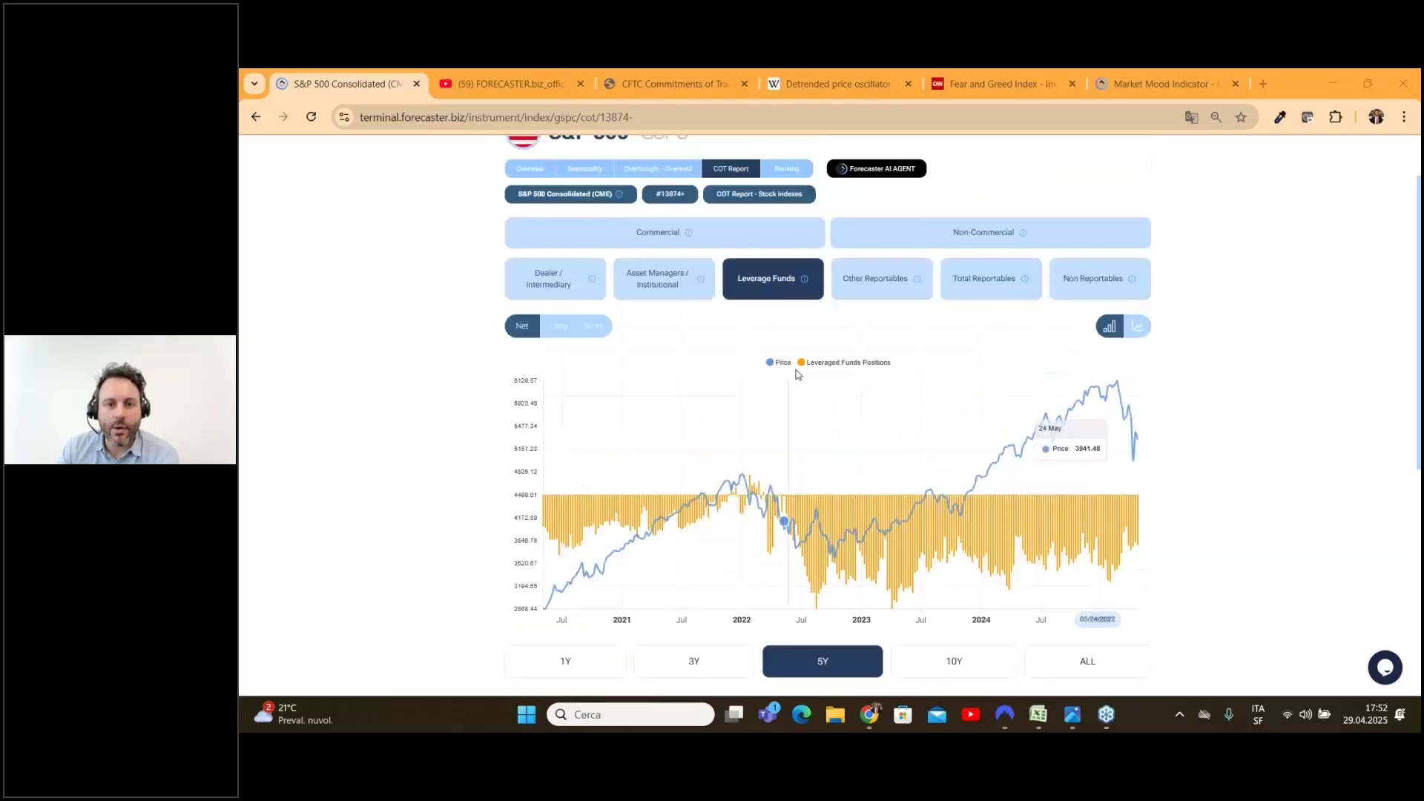
pyautogui.click(777, 288)
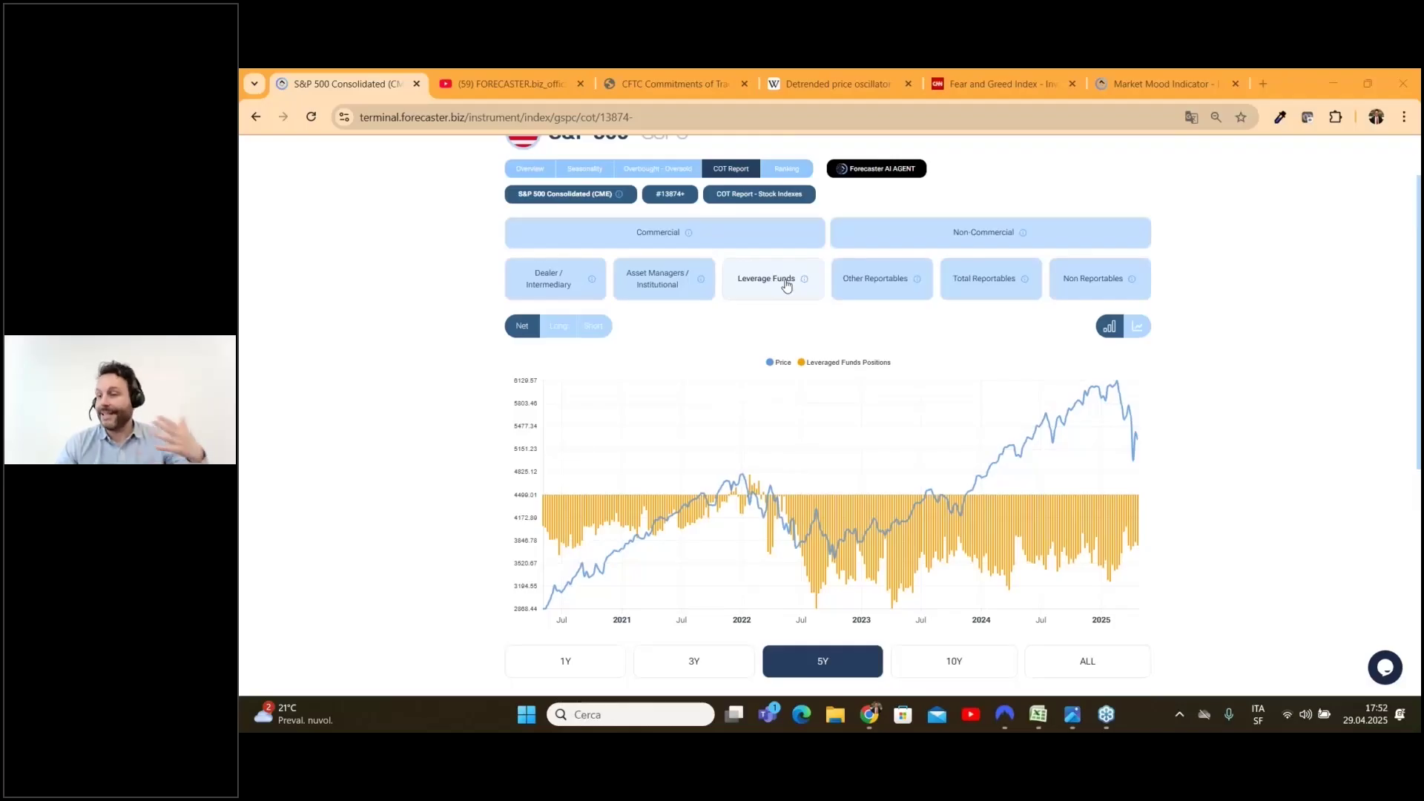
pyautogui.click(957, 239)
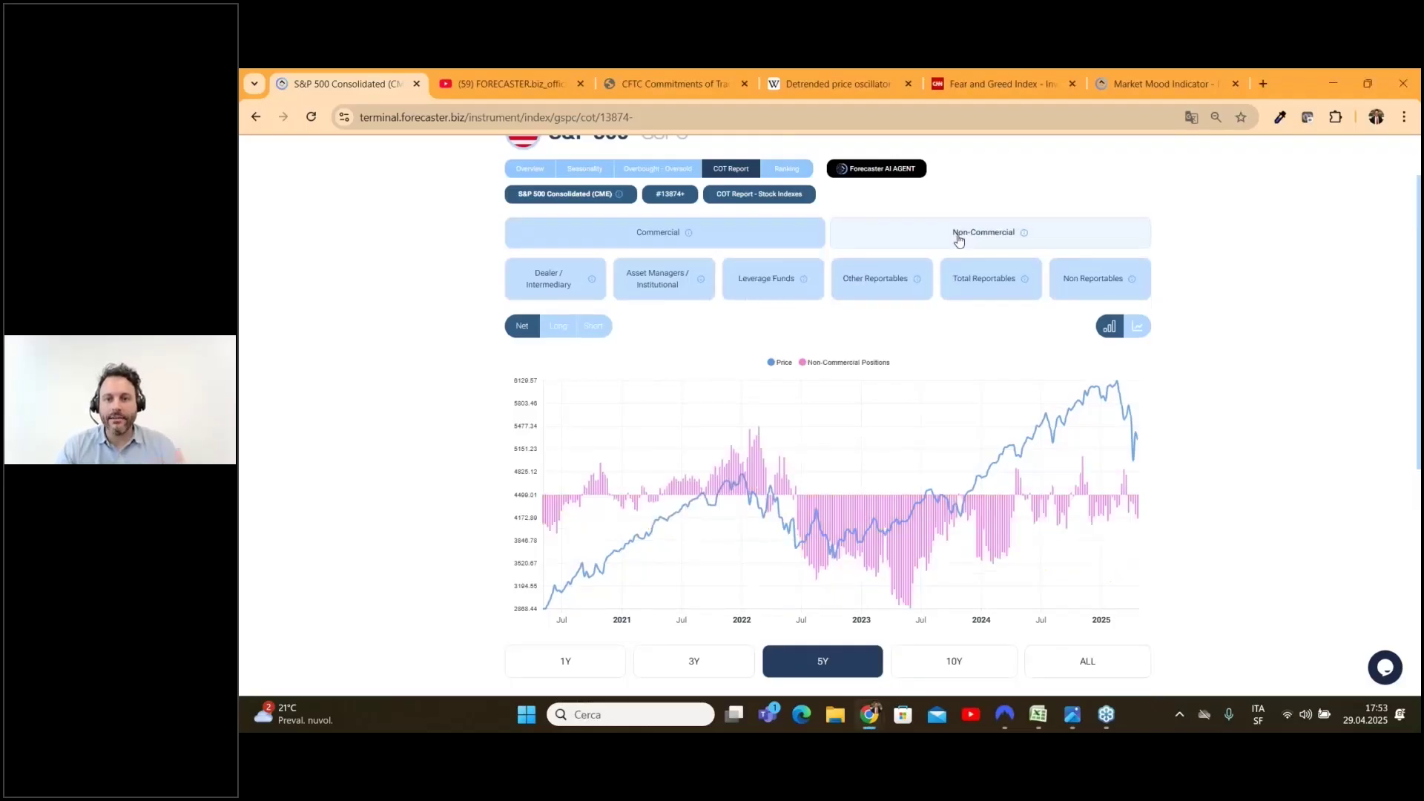
pyautogui.click(766, 288)
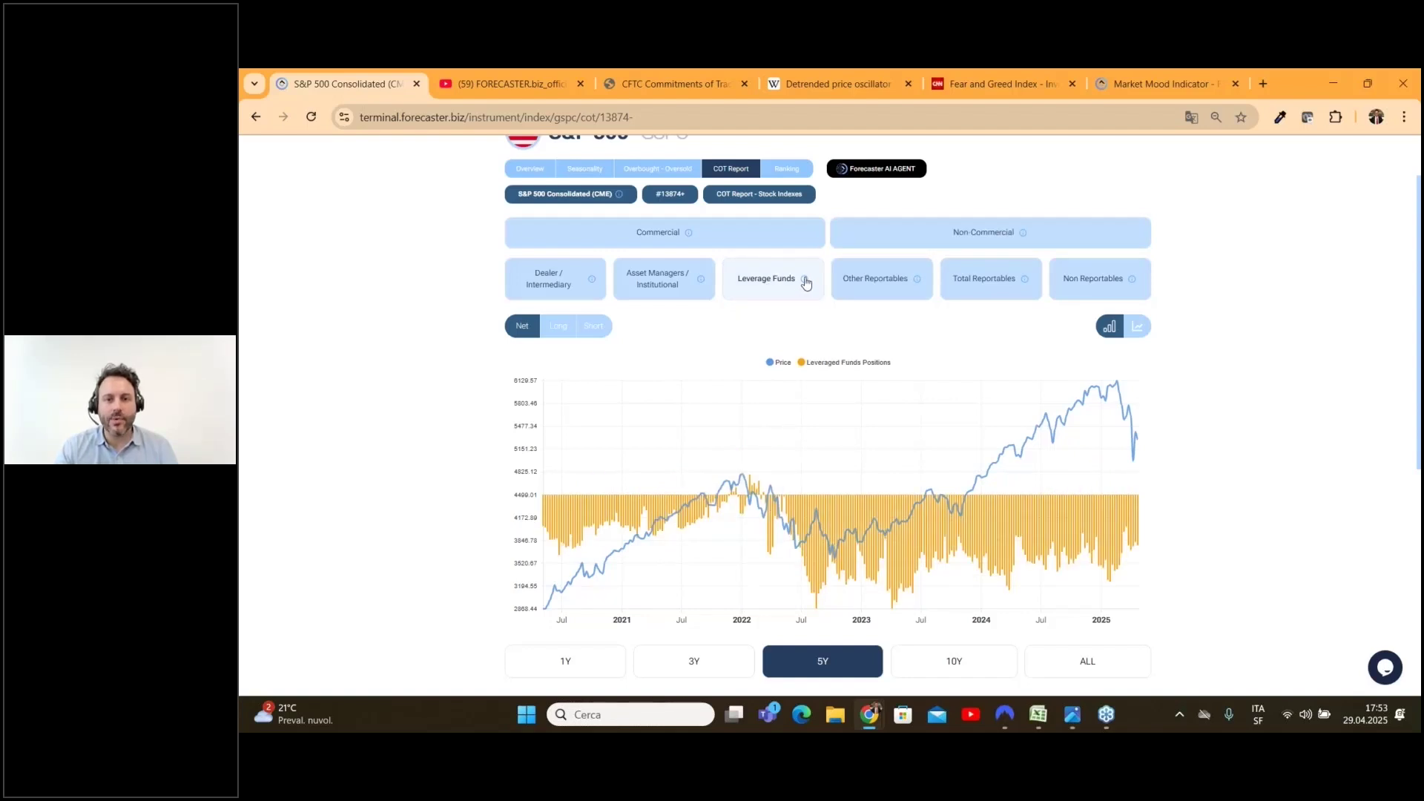
pyautogui.moveTo(806, 283)
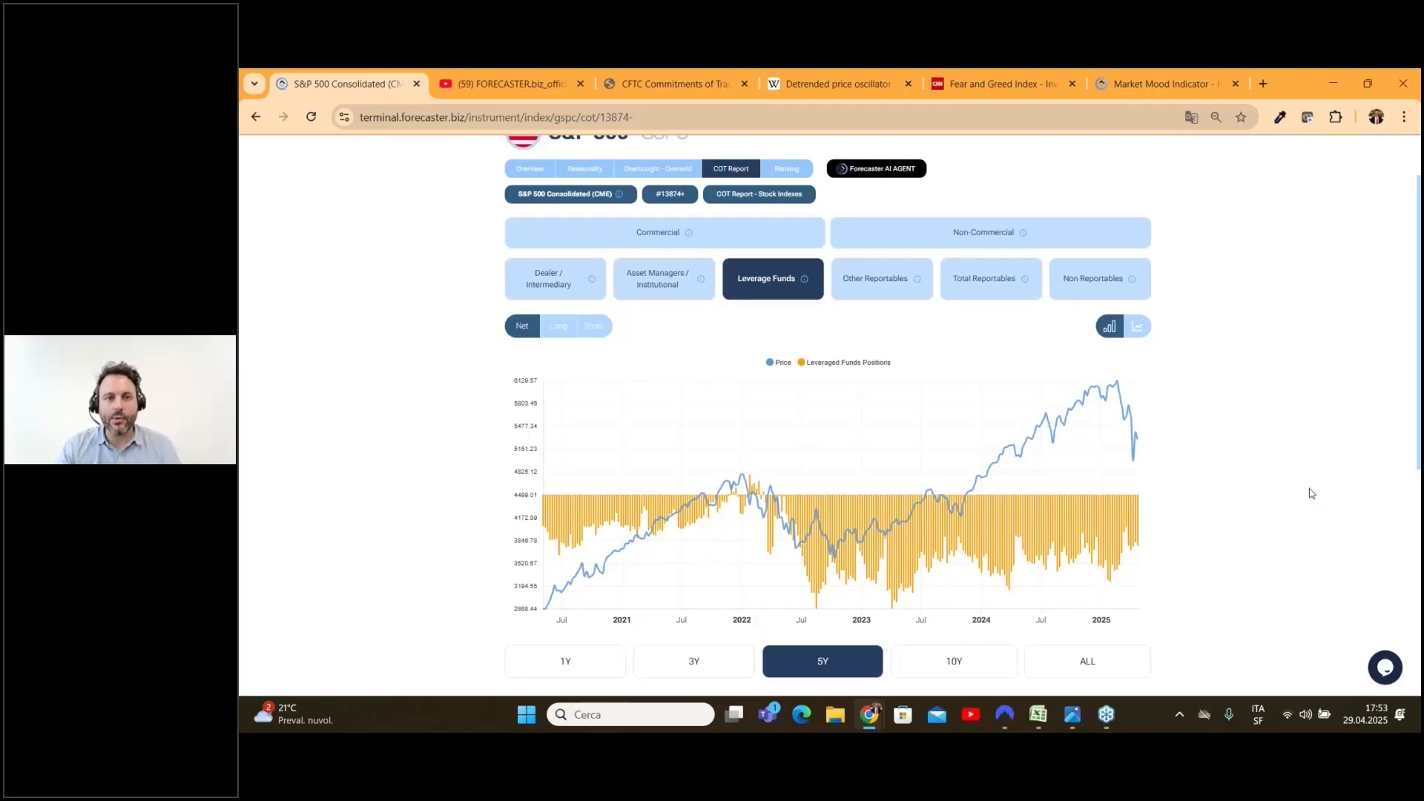
pyautogui.scroll(2, 1311, 493)
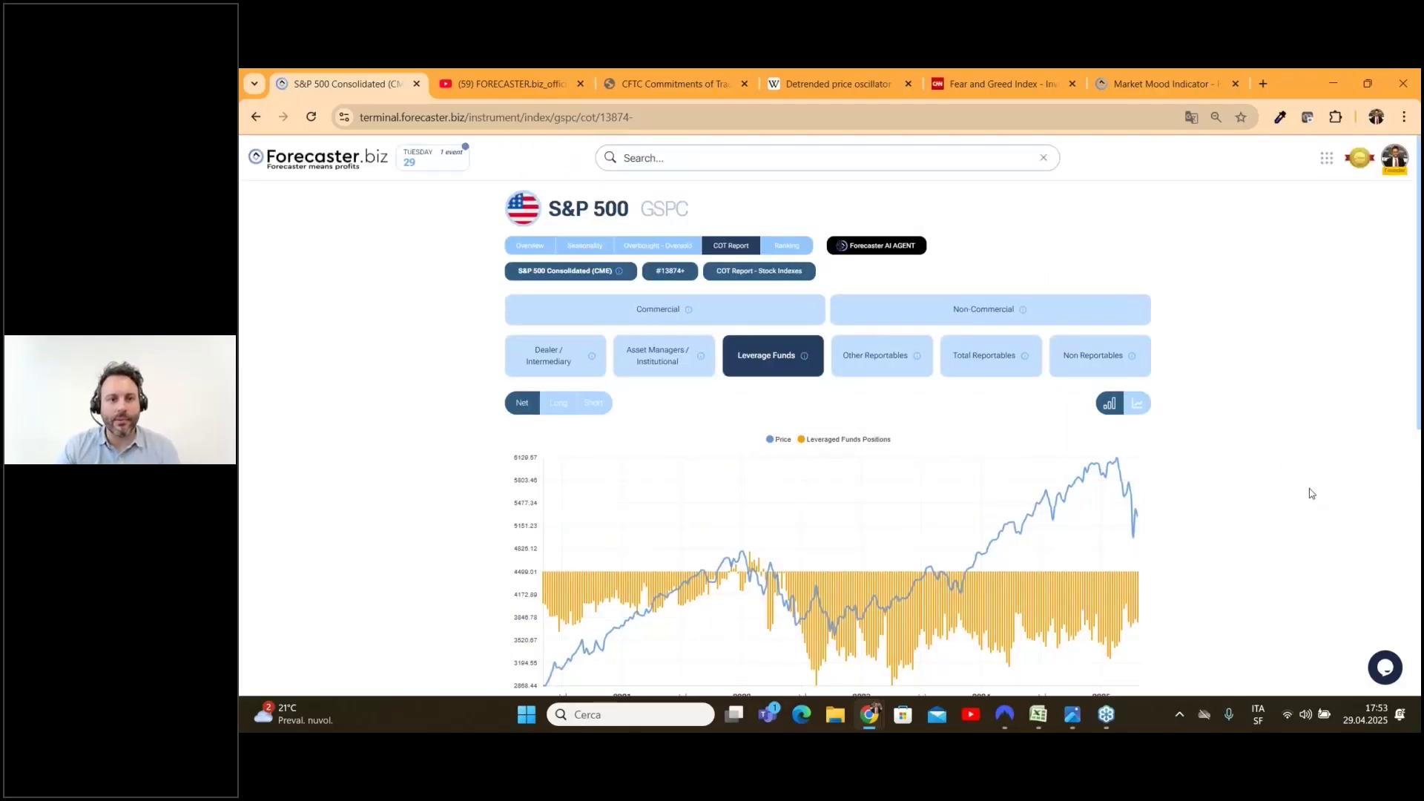
pyautogui.scroll(-2, 1310, 493)
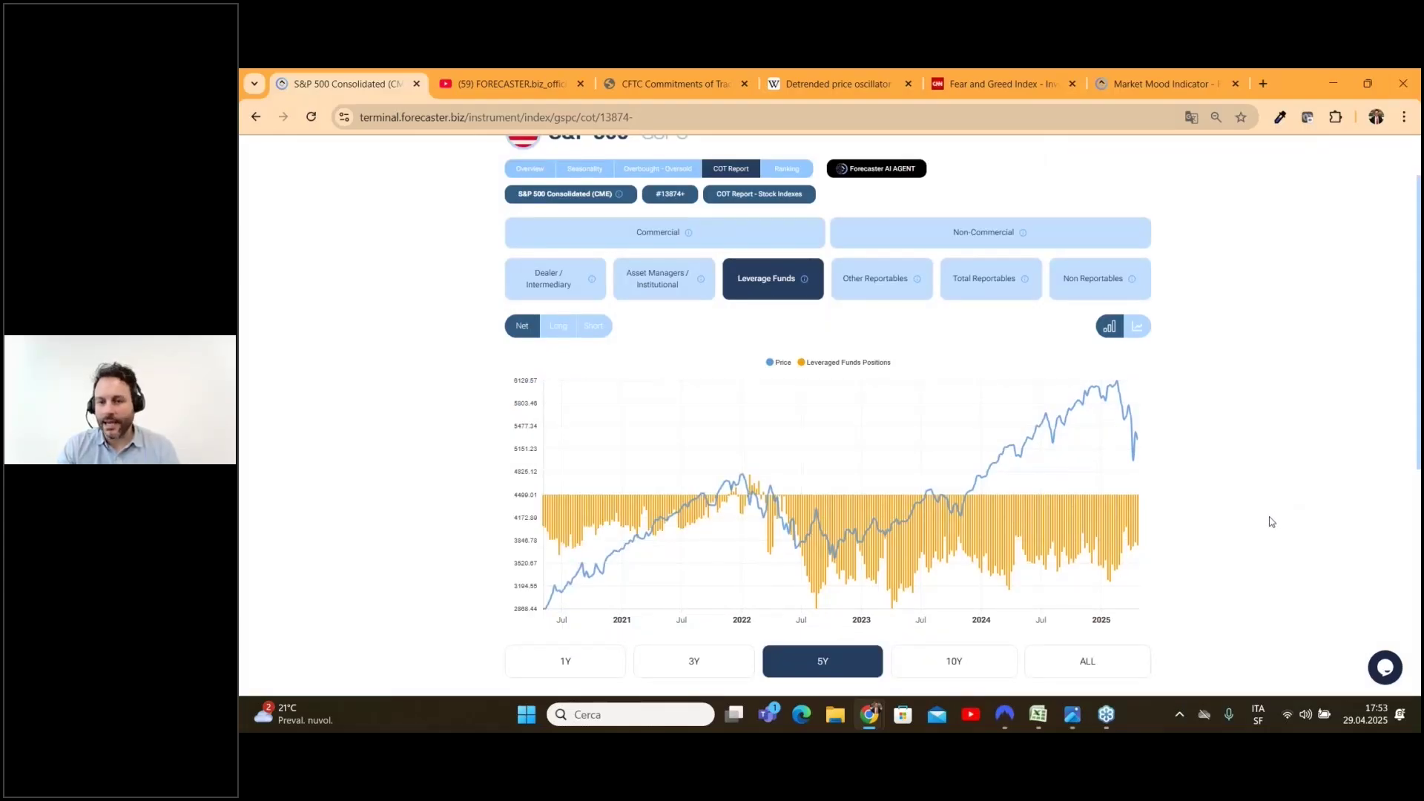
# Set the chart range to 3Y and circle the Net option with the screen pen
pyautogui.click(691, 660)
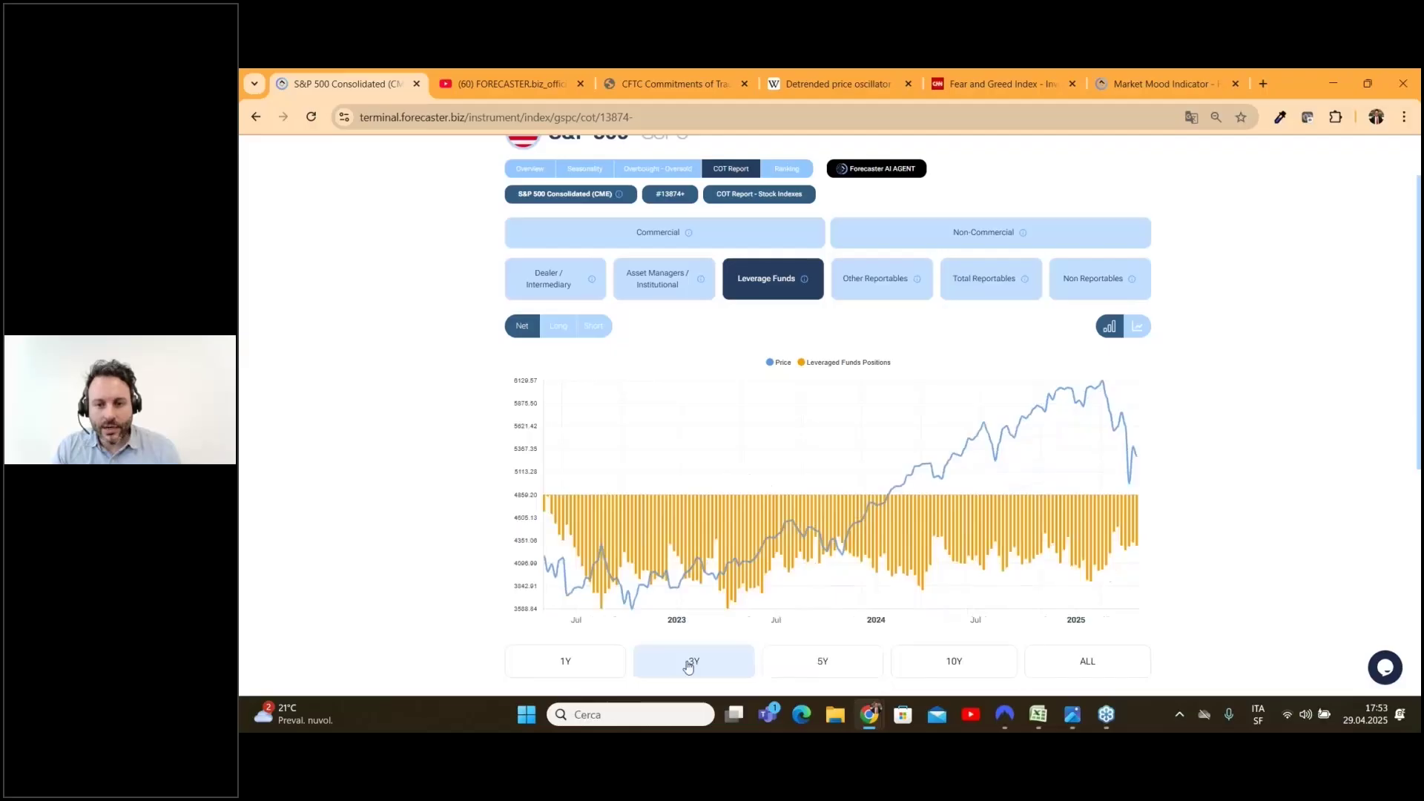
pyautogui.click(876, 708)
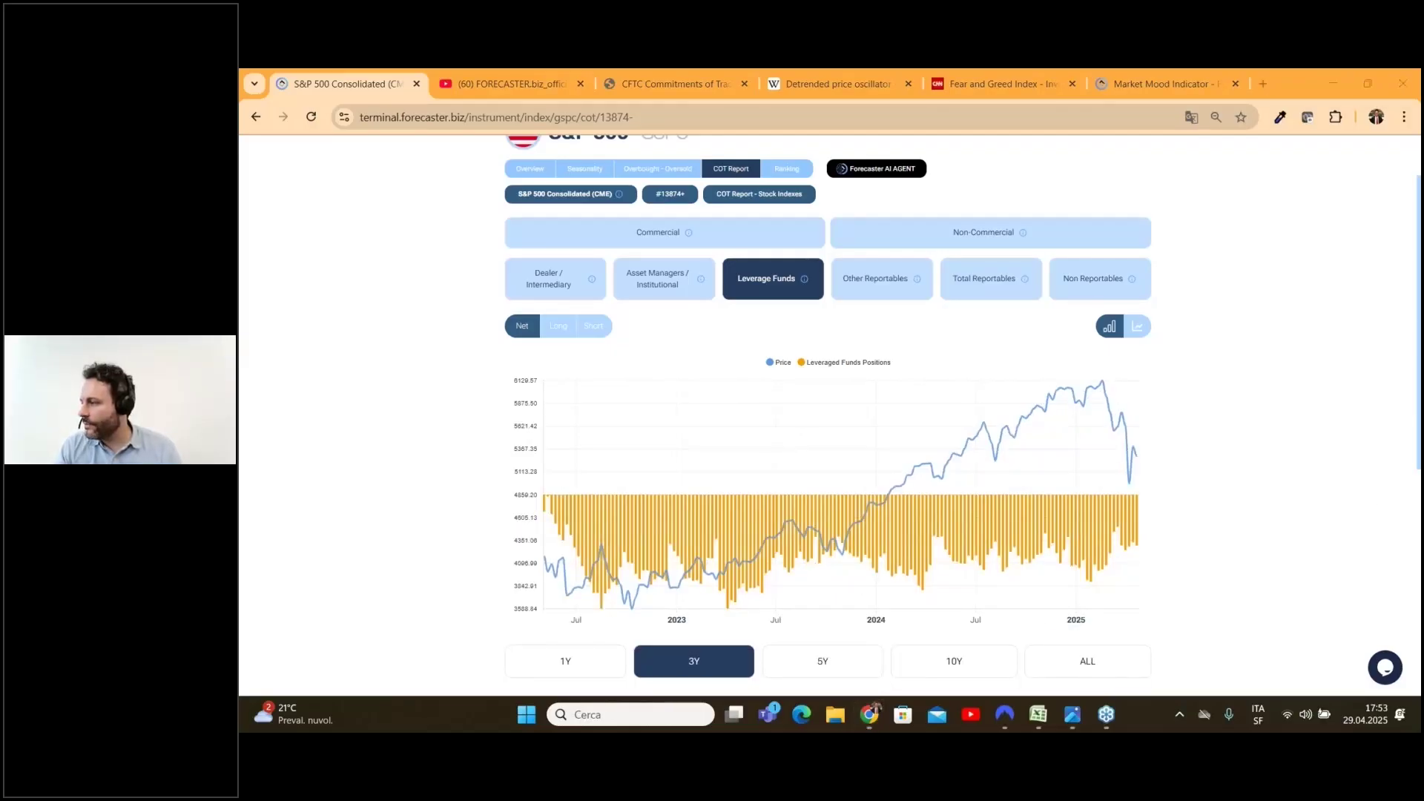
pyautogui.moveTo(531, 304)
pyautogui.mouseDown()
pyautogui.moveTo(516, 337)
pyautogui.moveTo(543, 328)
pyautogui.moveTo(534, 315)
pyautogui.moveTo(497, 327)
pyautogui.moveTo(540, 309)
pyautogui.mouseUp()
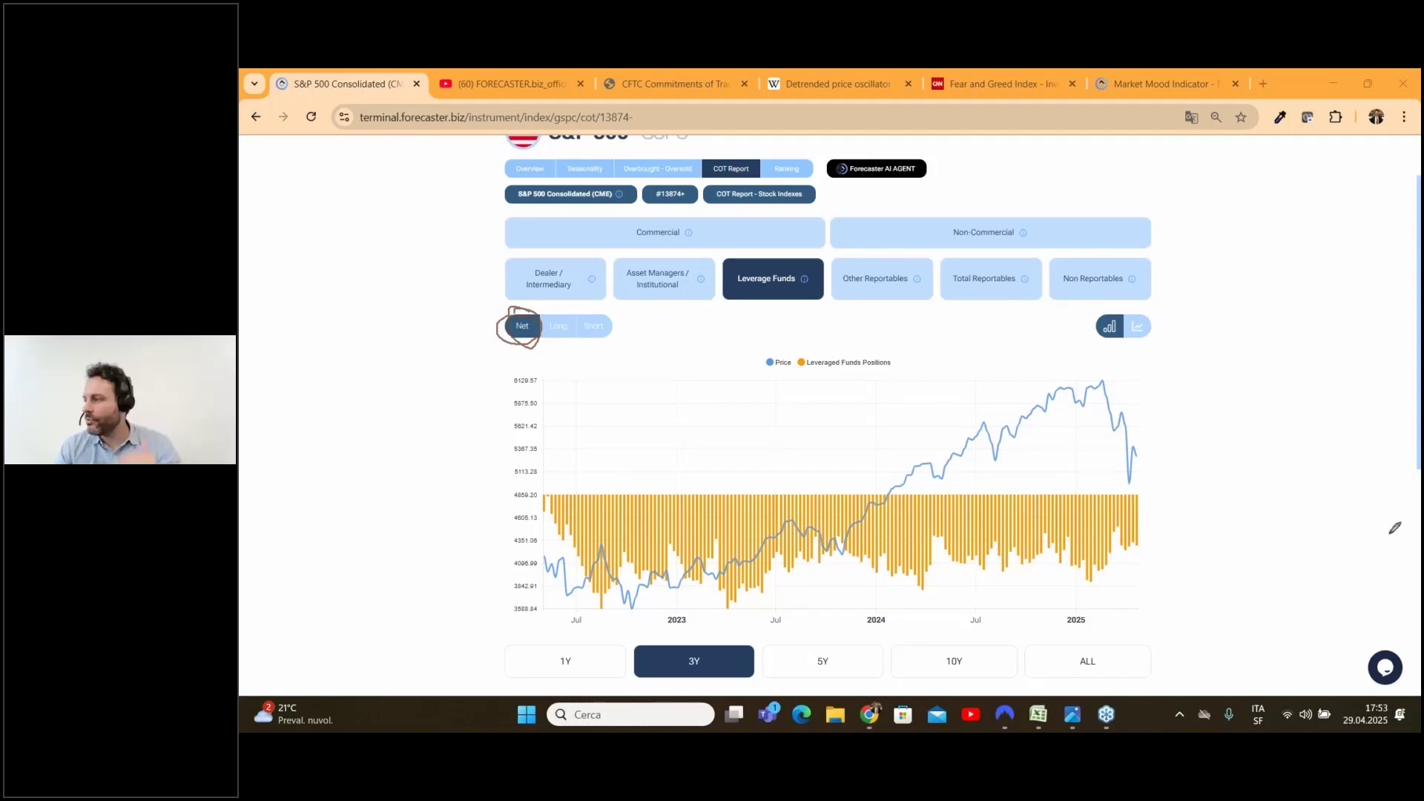
# Compare Long and Short views and line versus bar display, ending on Net bars
pyautogui.click(560, 330)
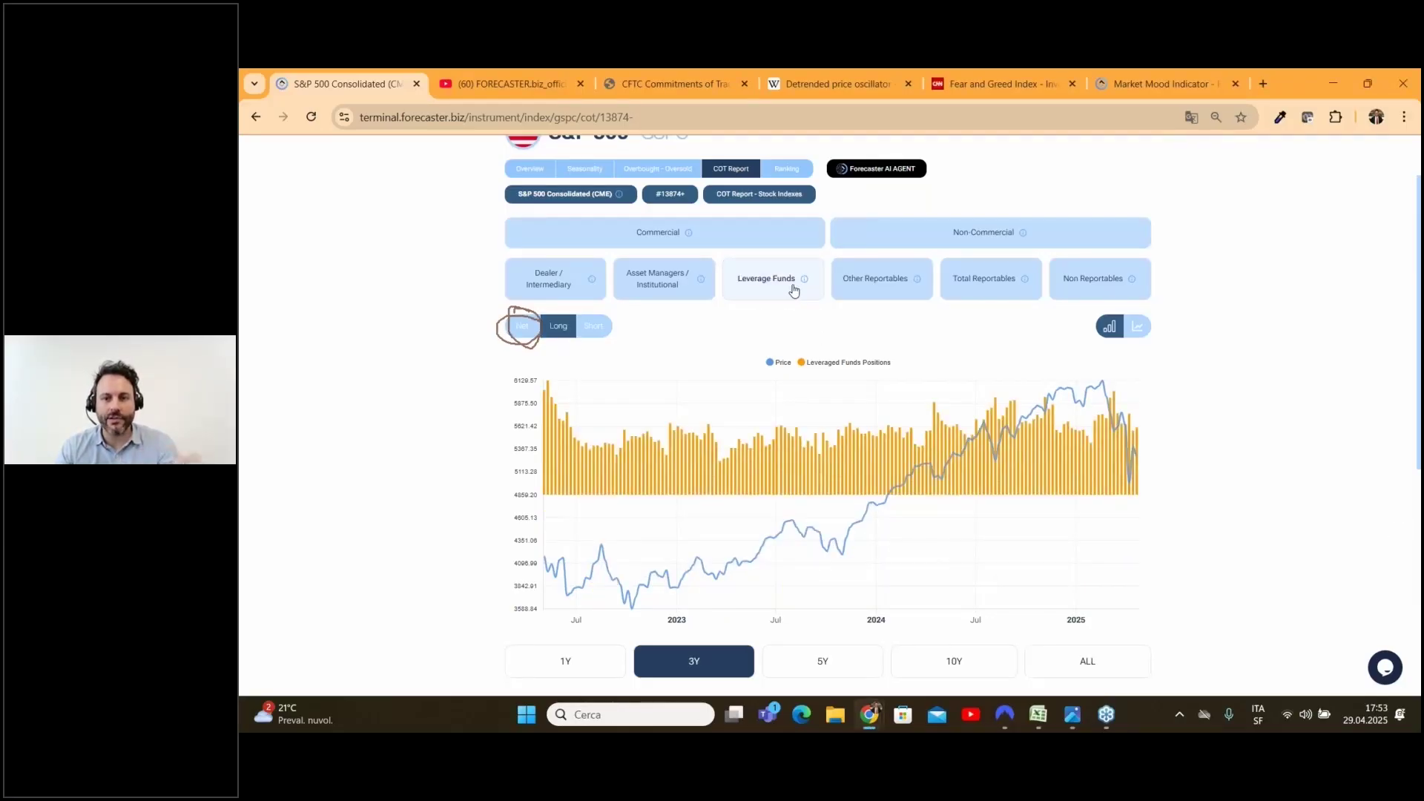
pyautogui.click(755, 287)
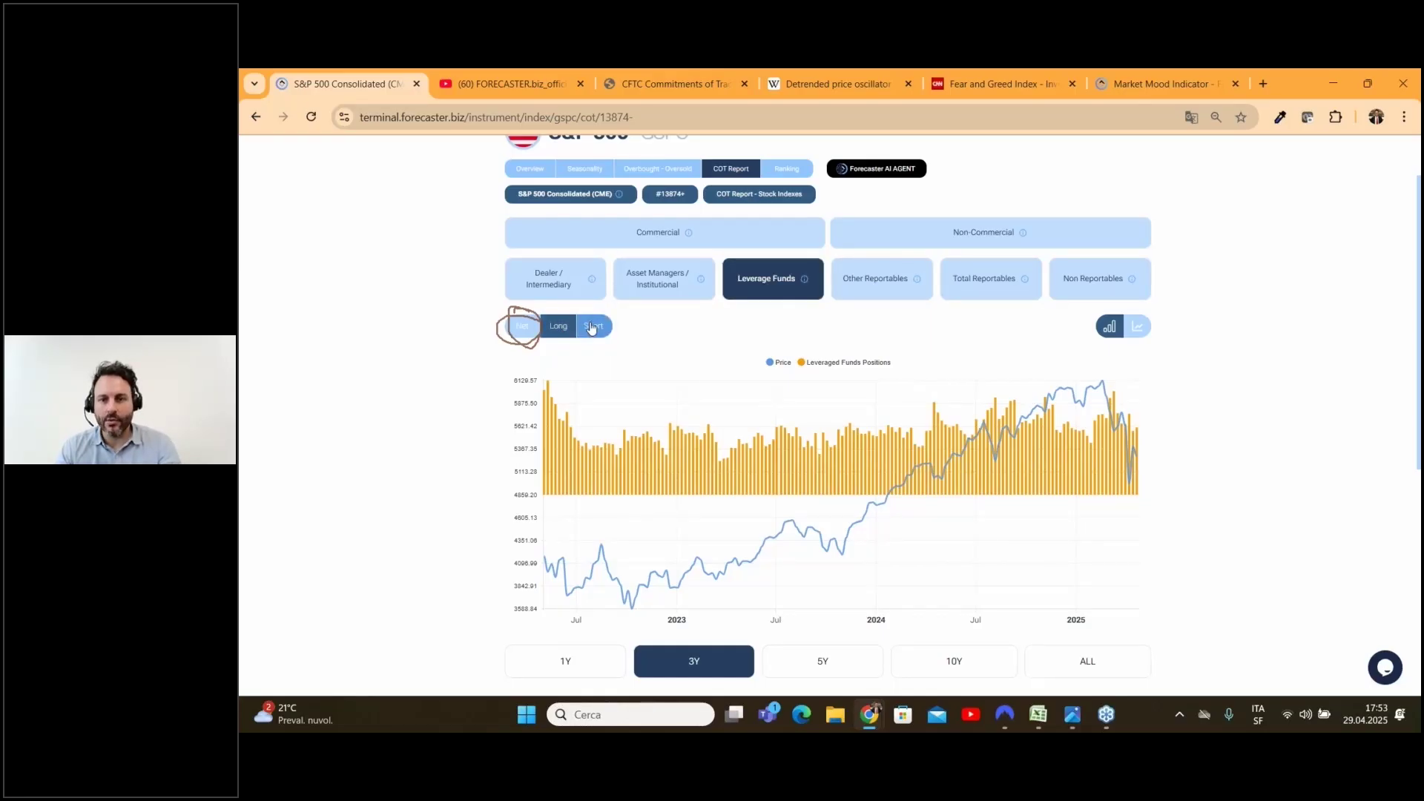
pyautogui.click(592, 328)
pyautogui.click(1139, 329)
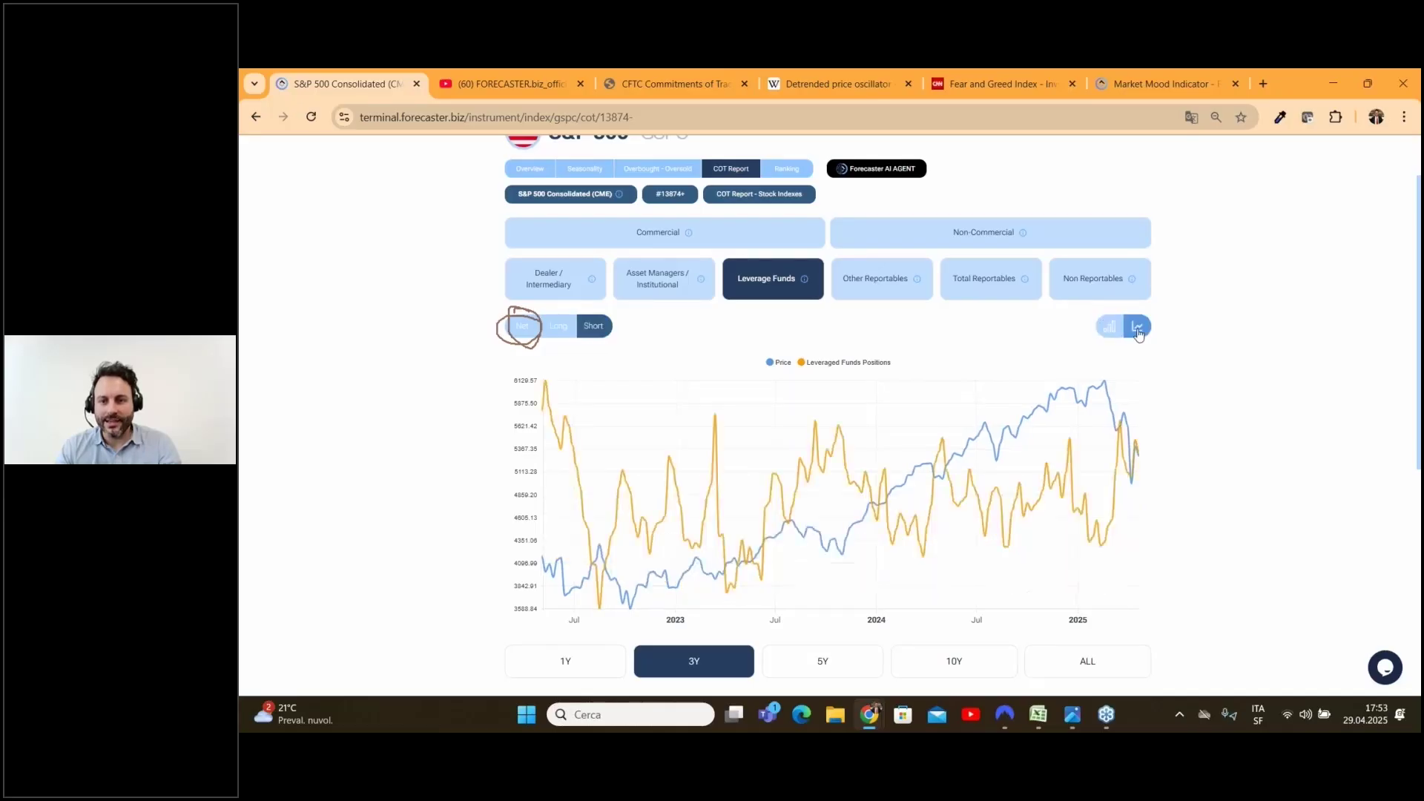
pyautogui.click(1104, 331)
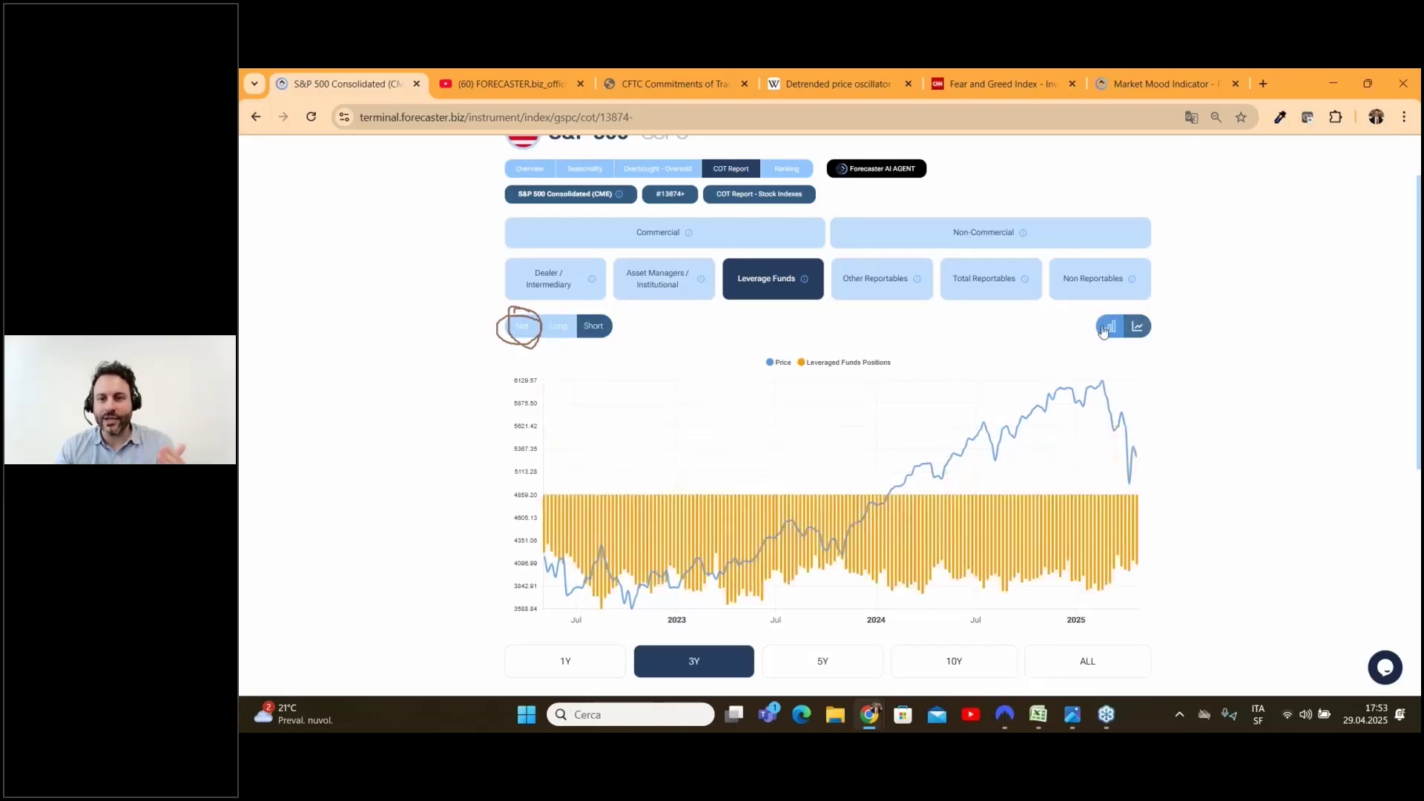
pyautogui.click(525, 328)
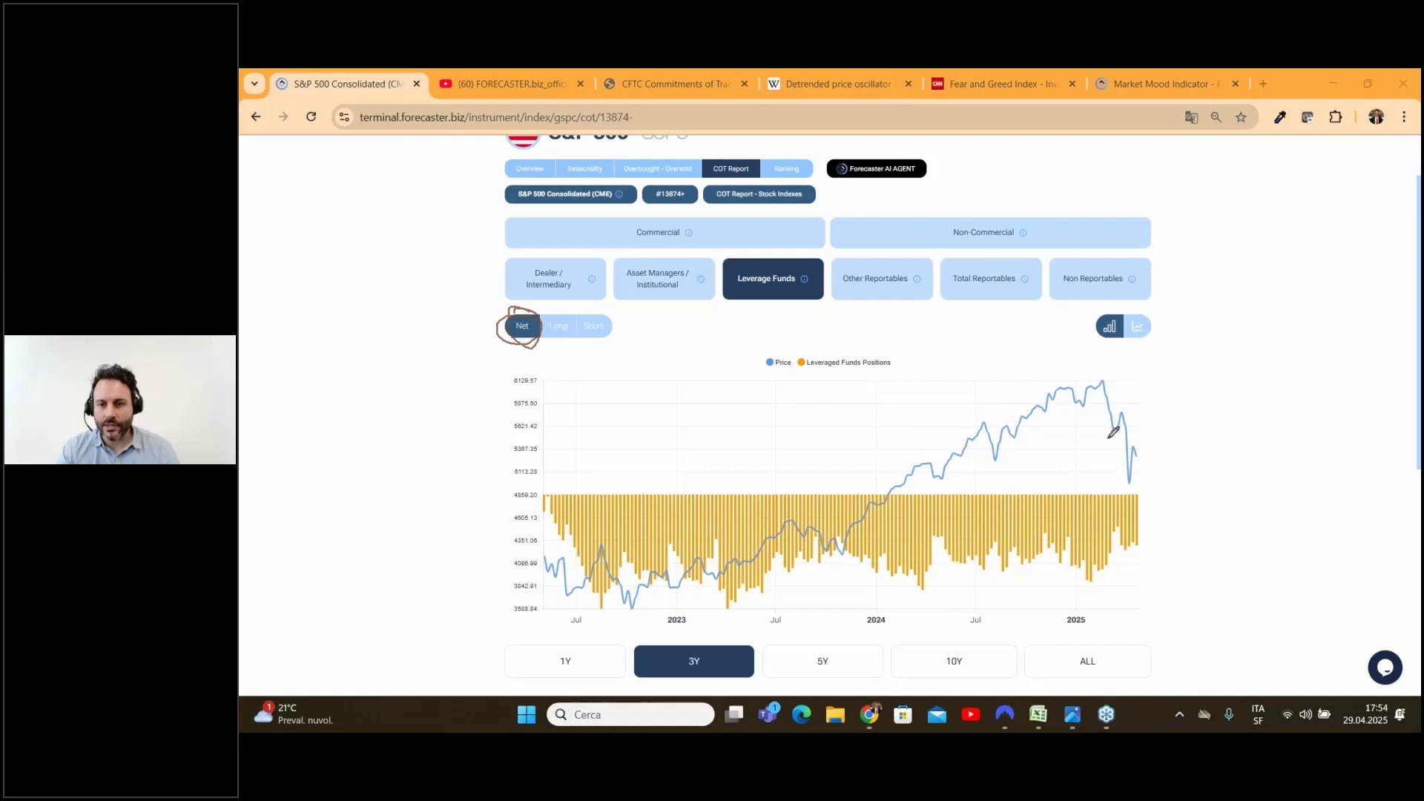
# Sketch falling lines over the recent price drop and circle the latest net-position bars
pyautogui.moveTo(1106, 436); pyautogui.dragTo(1128, 487)
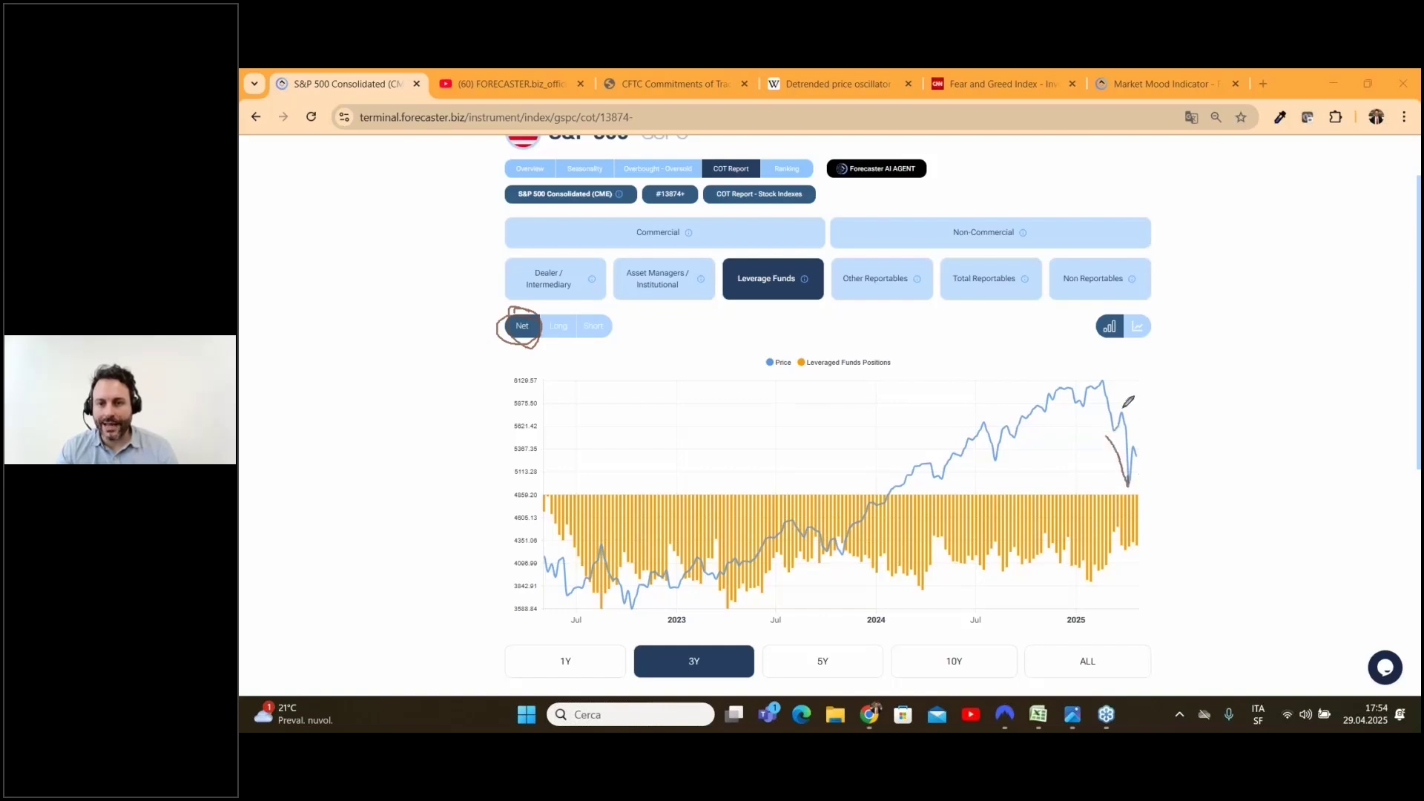
pyautogui.moveTo(1123, 408); pyautogui.dragTo(1147, 449)
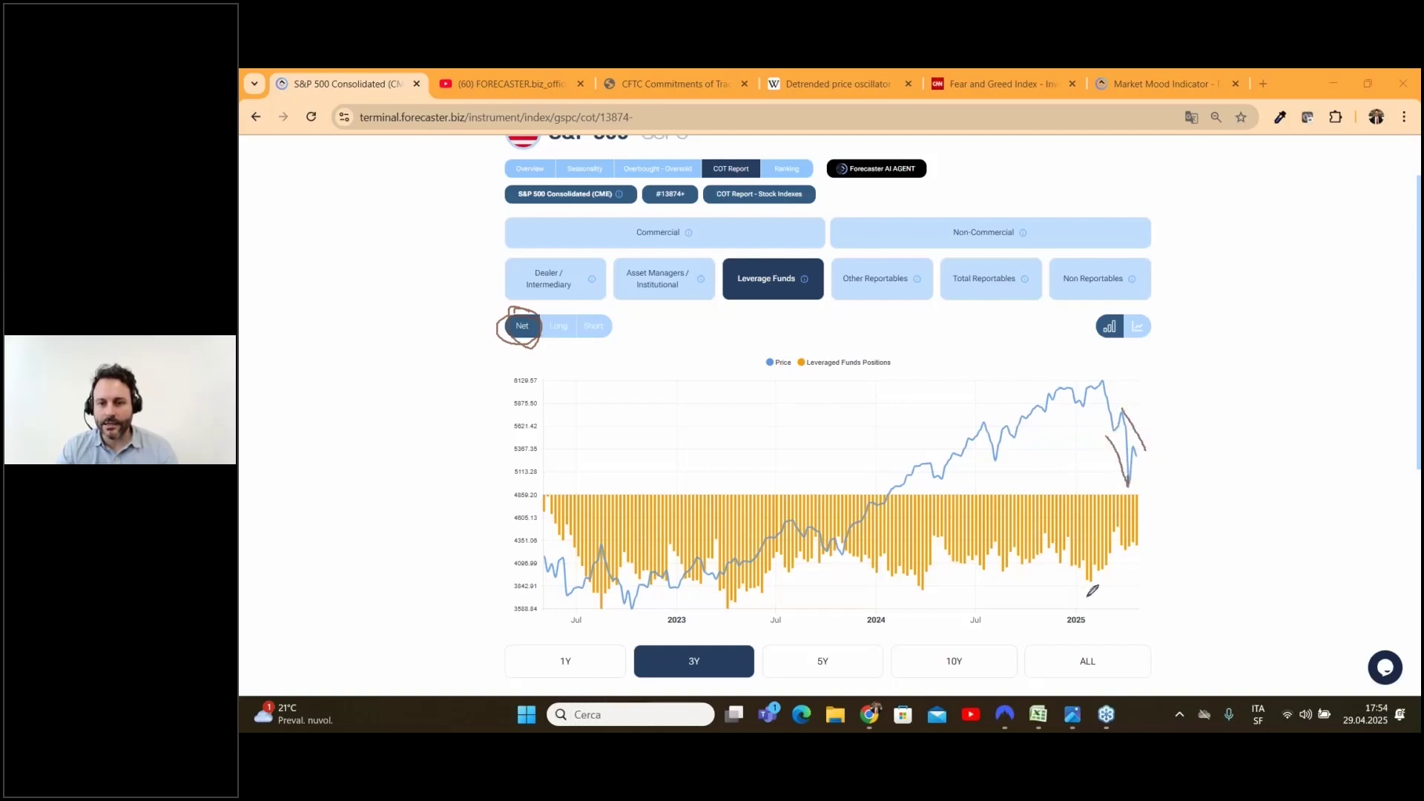
pyautogui.moveTo(1081, 597); pyautogui.dragTo(1155, 536)
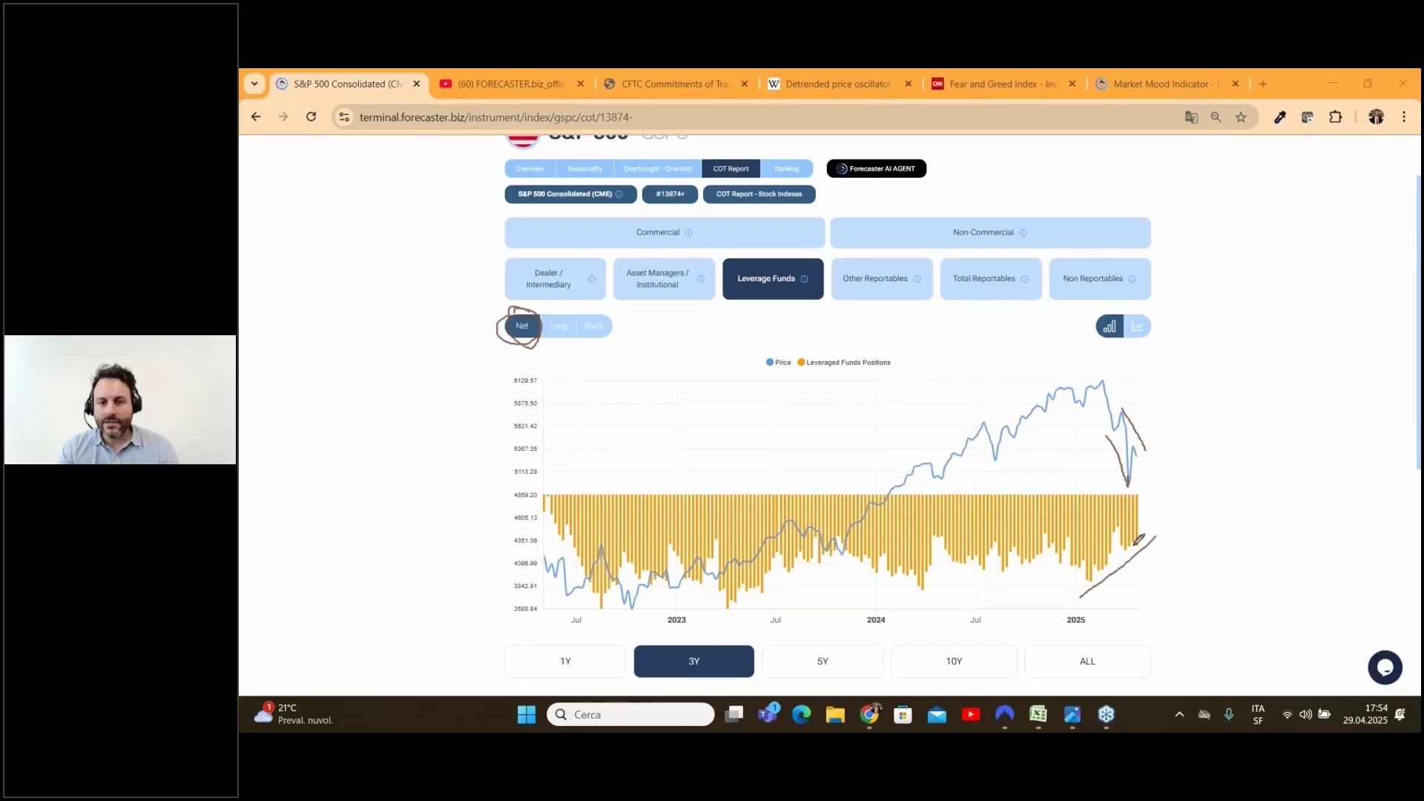
pyautogui.moveTo(1142, 532)
pyautogui.mouseDown()
pyautogui.moveTo(1099, 562)
pyautogui.moveTo(1109, 578)
pyautogui.moveTo(1113, 567)
pyautogui.mouseUp()
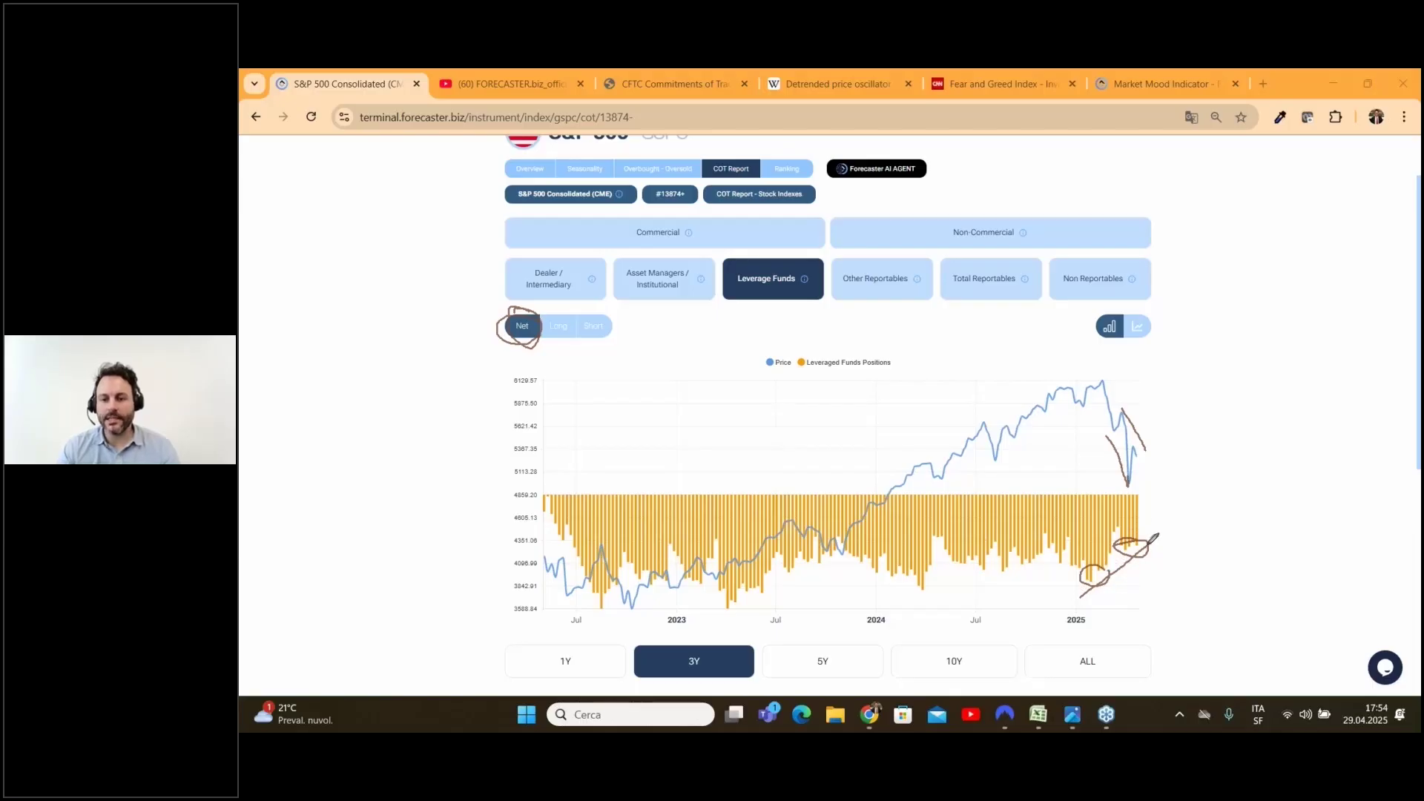
# Draw two falling trend lines across price and a rising trend line under net positions
pyautogui.moveTo(1090, 436); pyautogui.dragTo(1152, 491)
pyautogui.moveTo(1097, 406); pyautogui.dragTo(1162, 454)
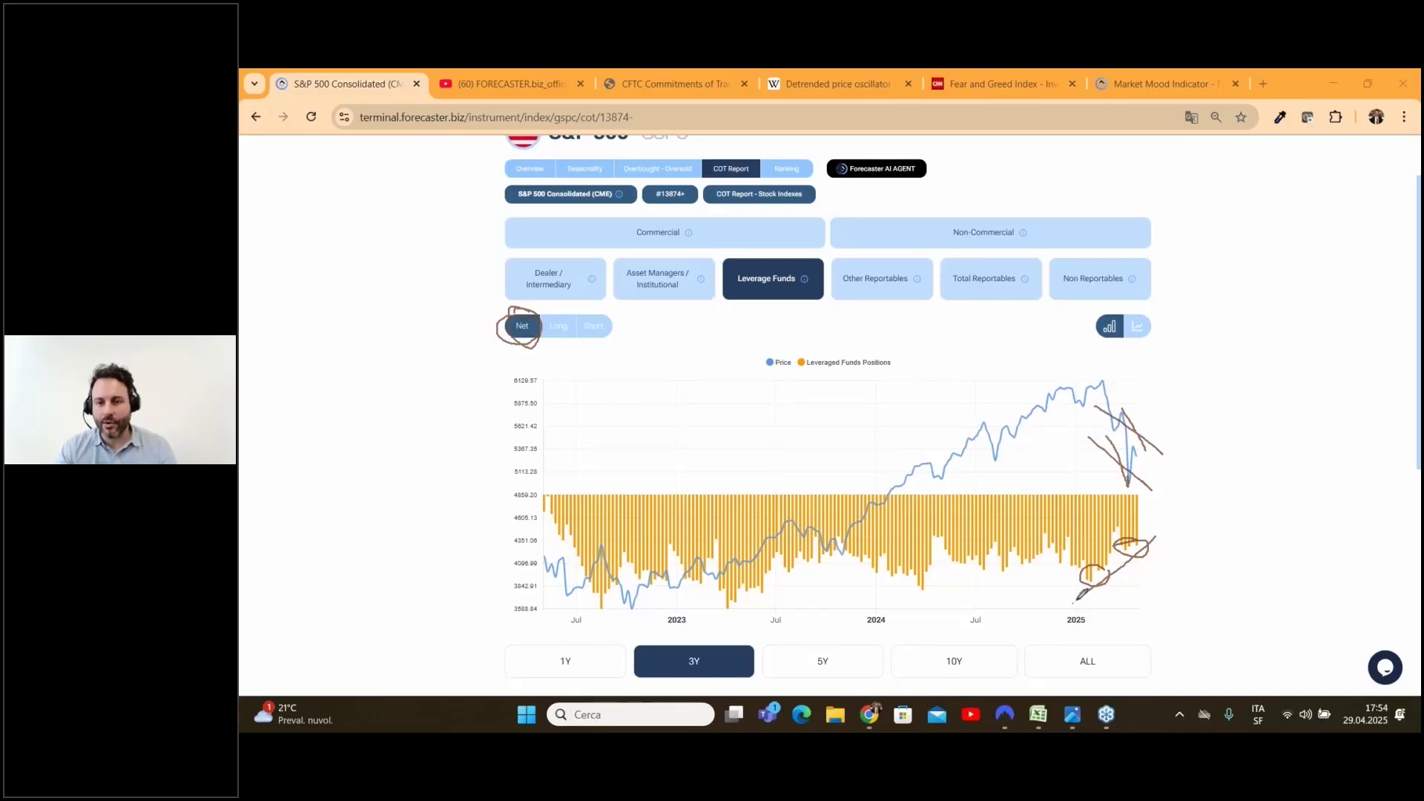
pyautogui.moveTo(1076, 597); pyautogui.dragTo(1182, 508)
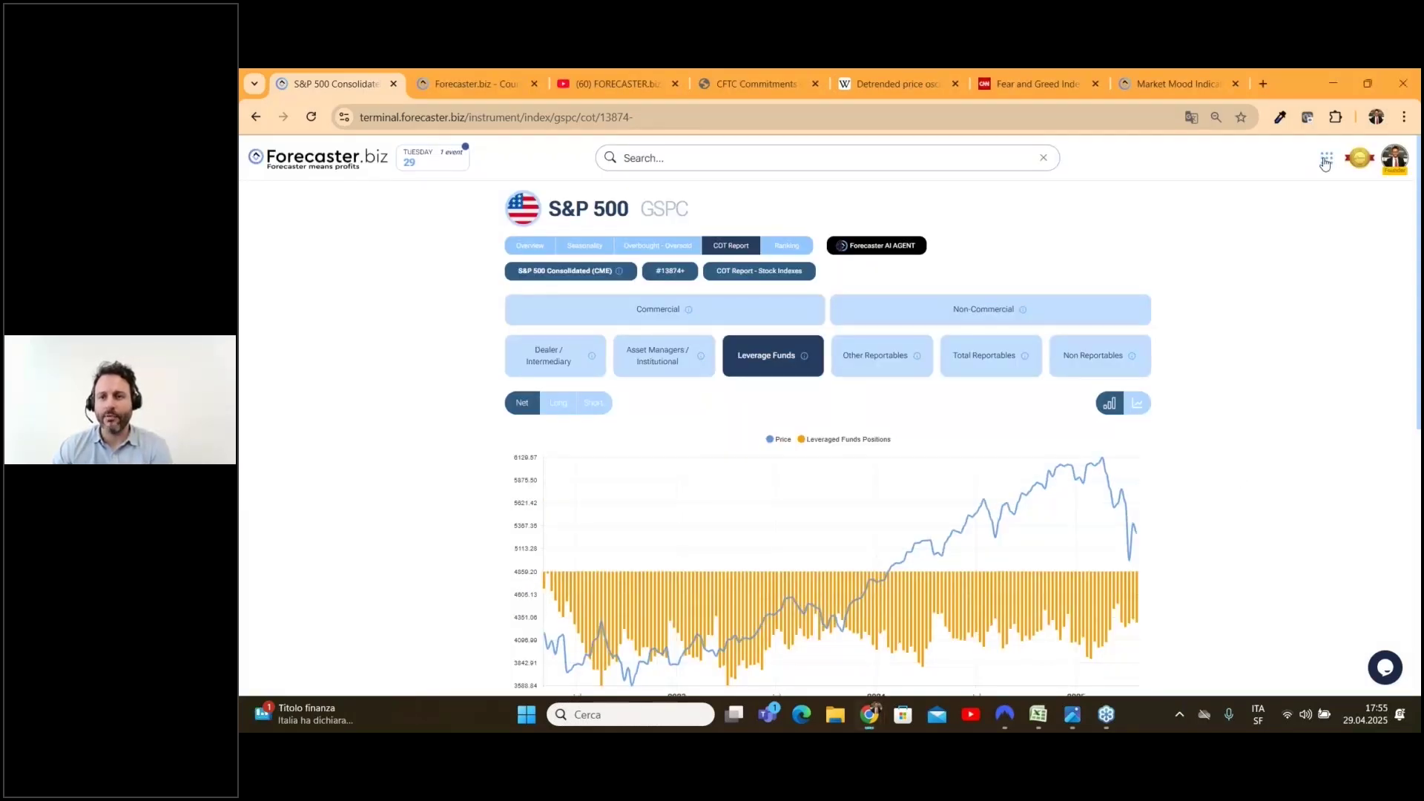
pyautogui.click(1325, 163)
pyautogui.click(1298, 212)
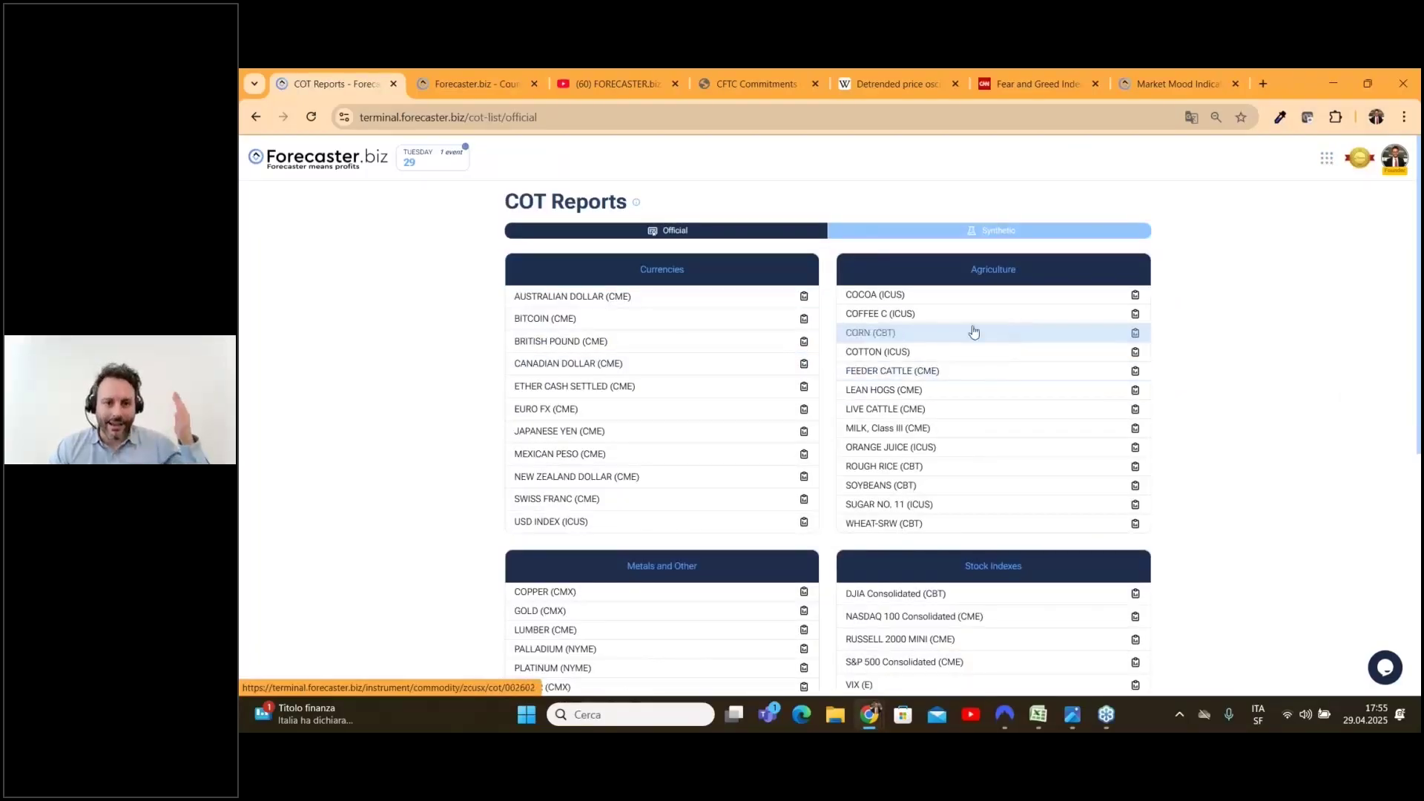
pyautogui.scroll(-1, 726, 377)
pyautogui.scroll(-1, 726, 377)
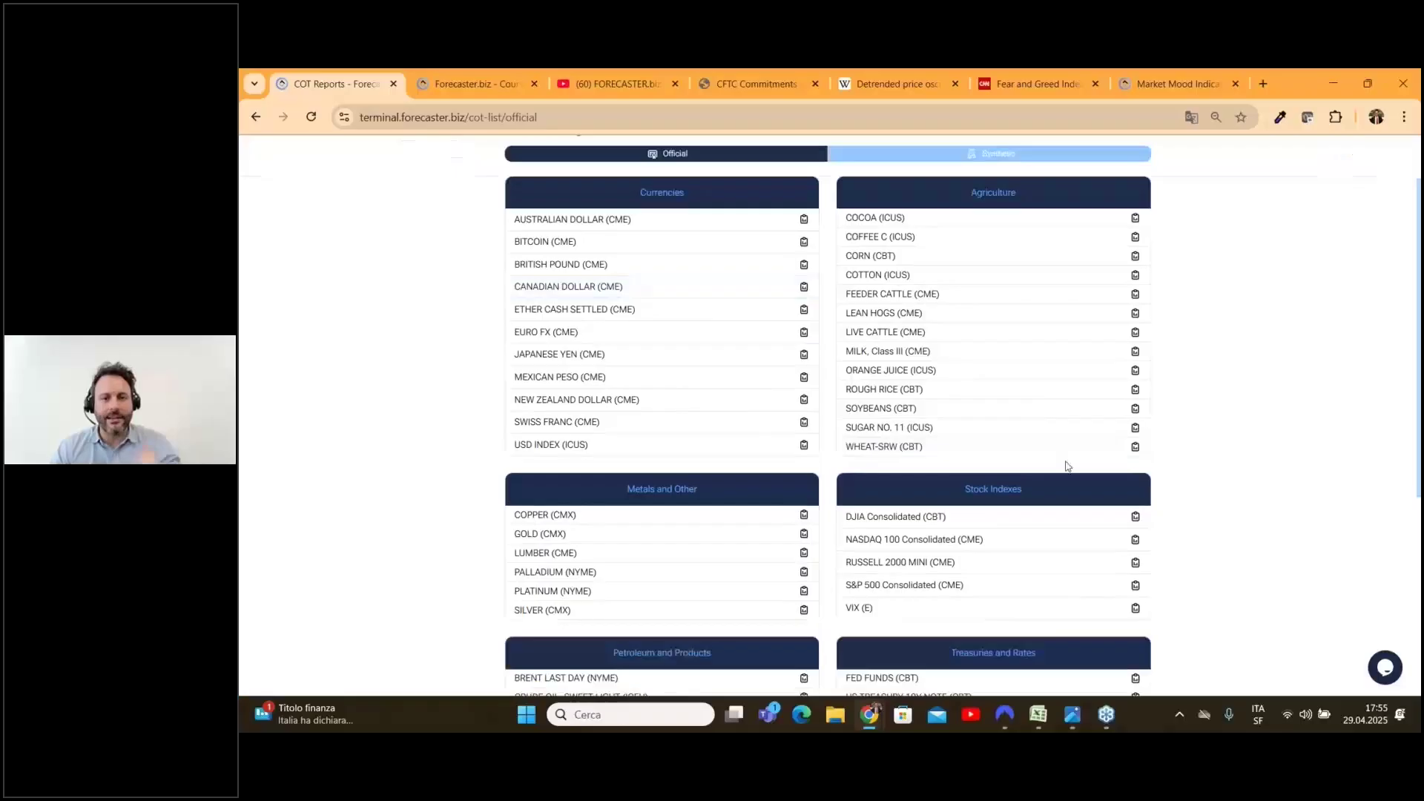
pyautogui.scroll(-3, 1013, 464)
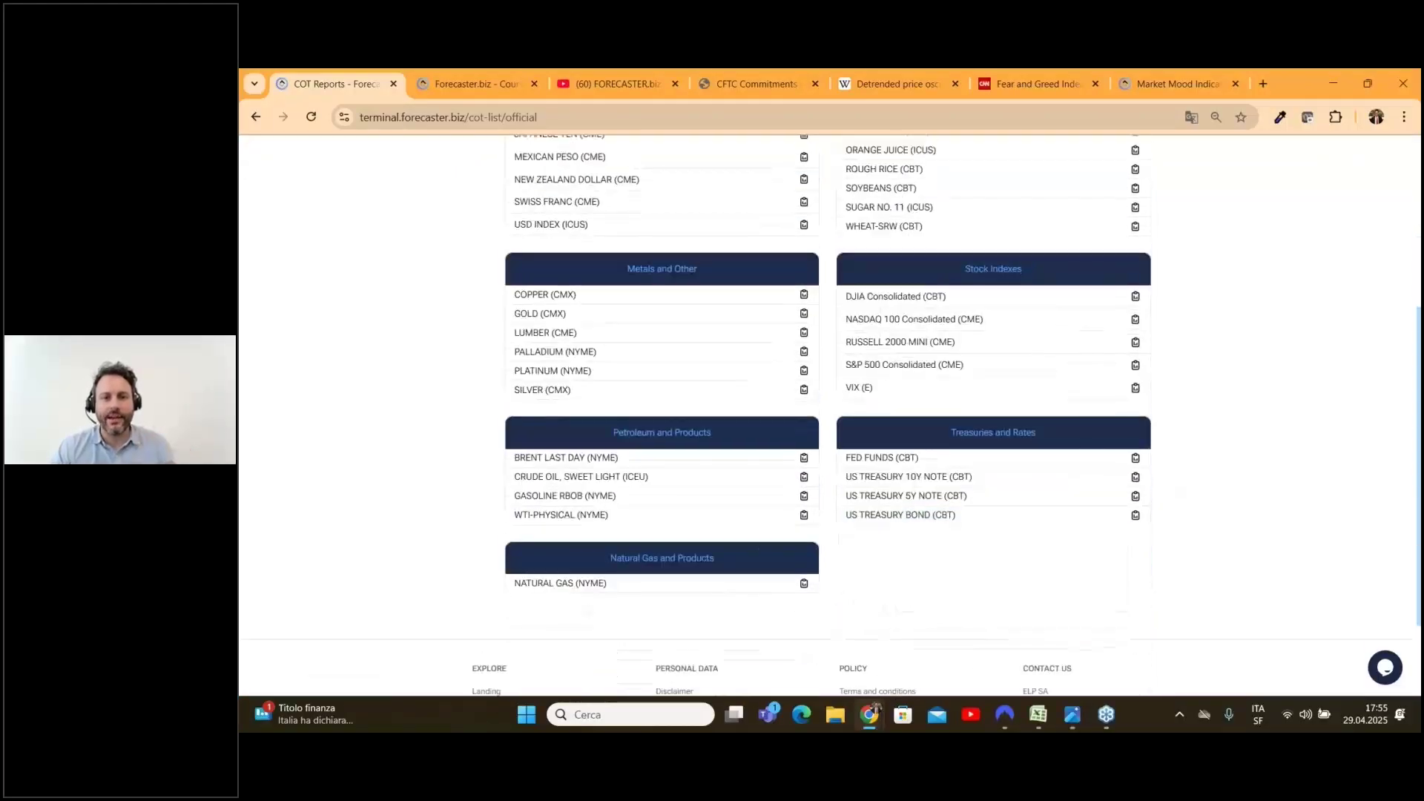
pyautogui.scroll(5, 1014, 465)
pyautogui.click(260, 120)
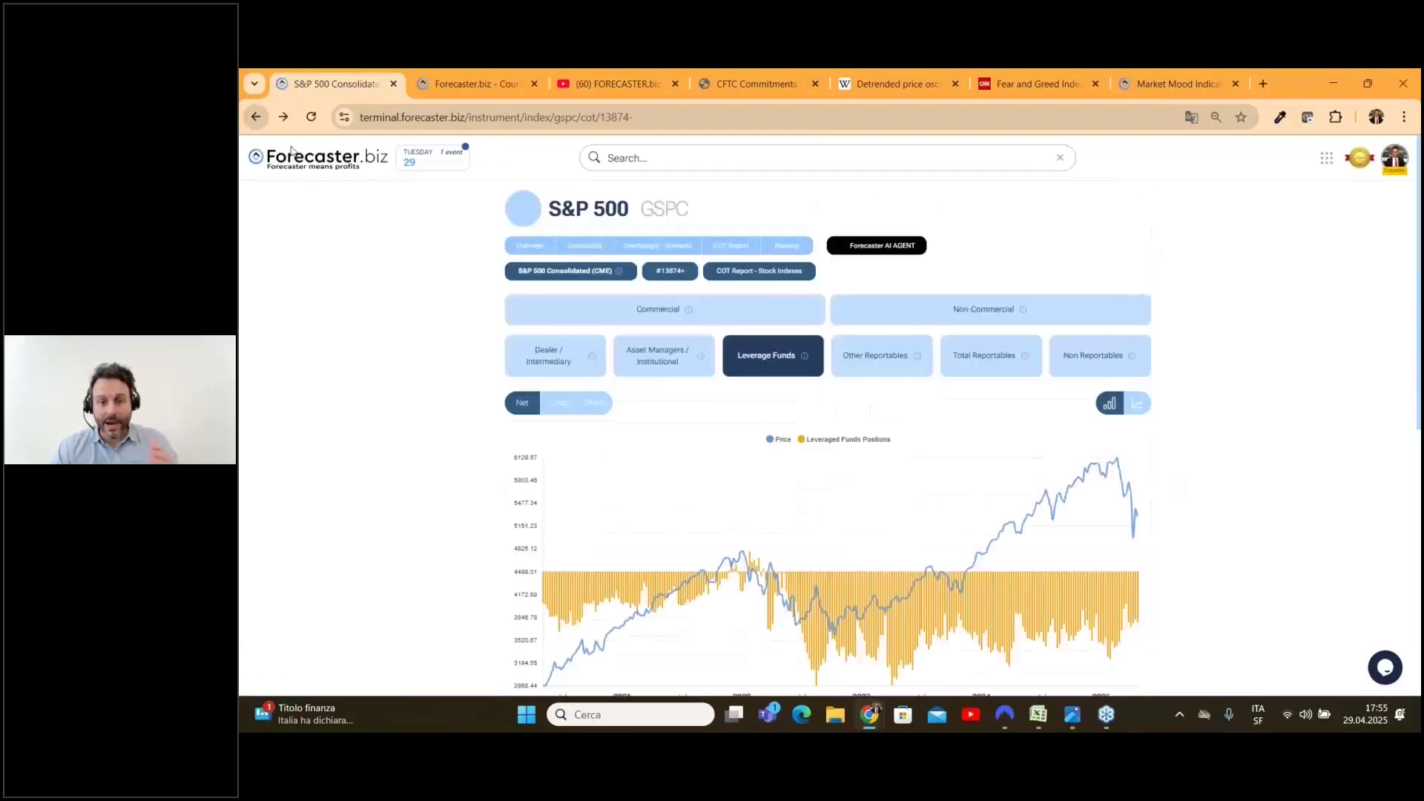
pyautogui.scroll(-1, 1163, 502)
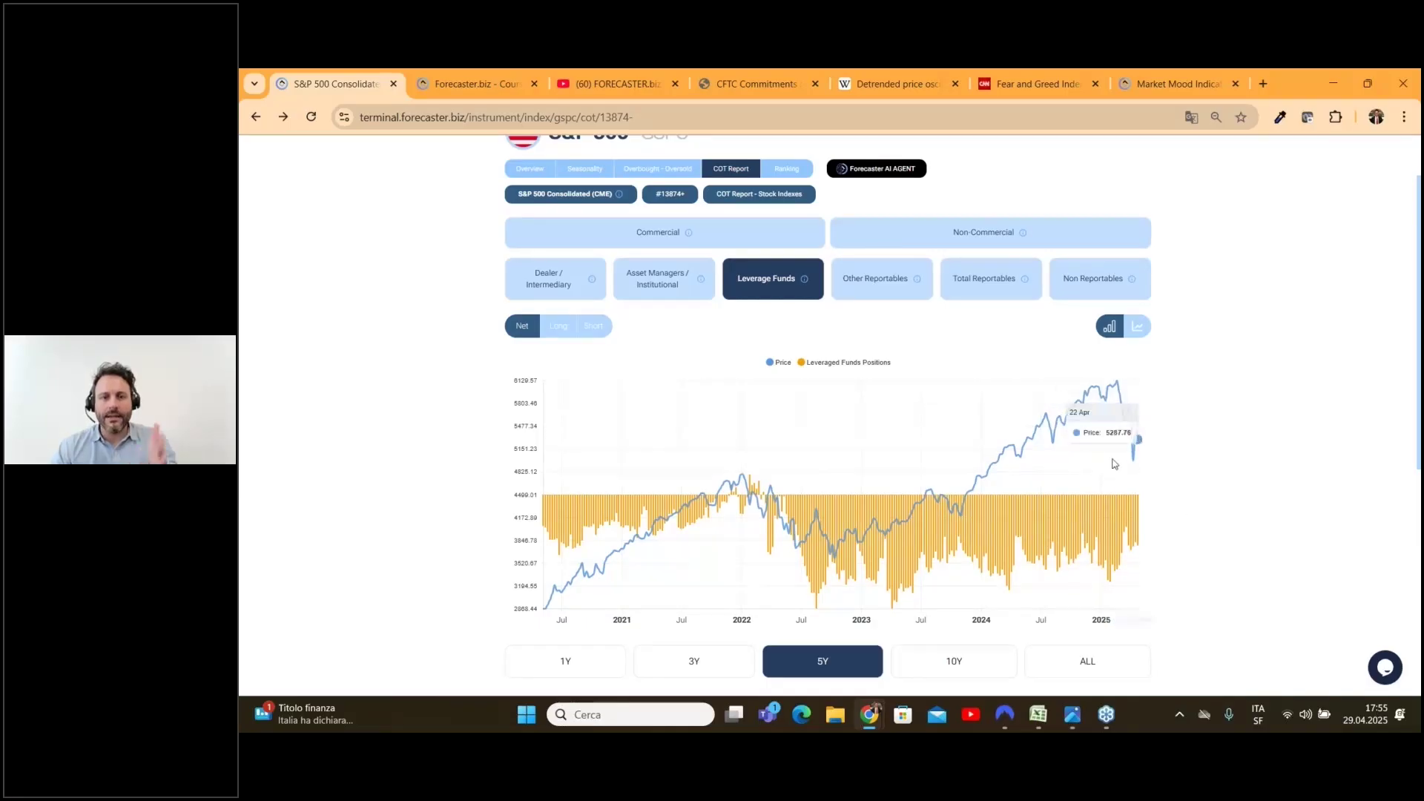
pyautogui.scroll(1, 1223, 516)
pyautogui.scroll(-1, 1224, 504)
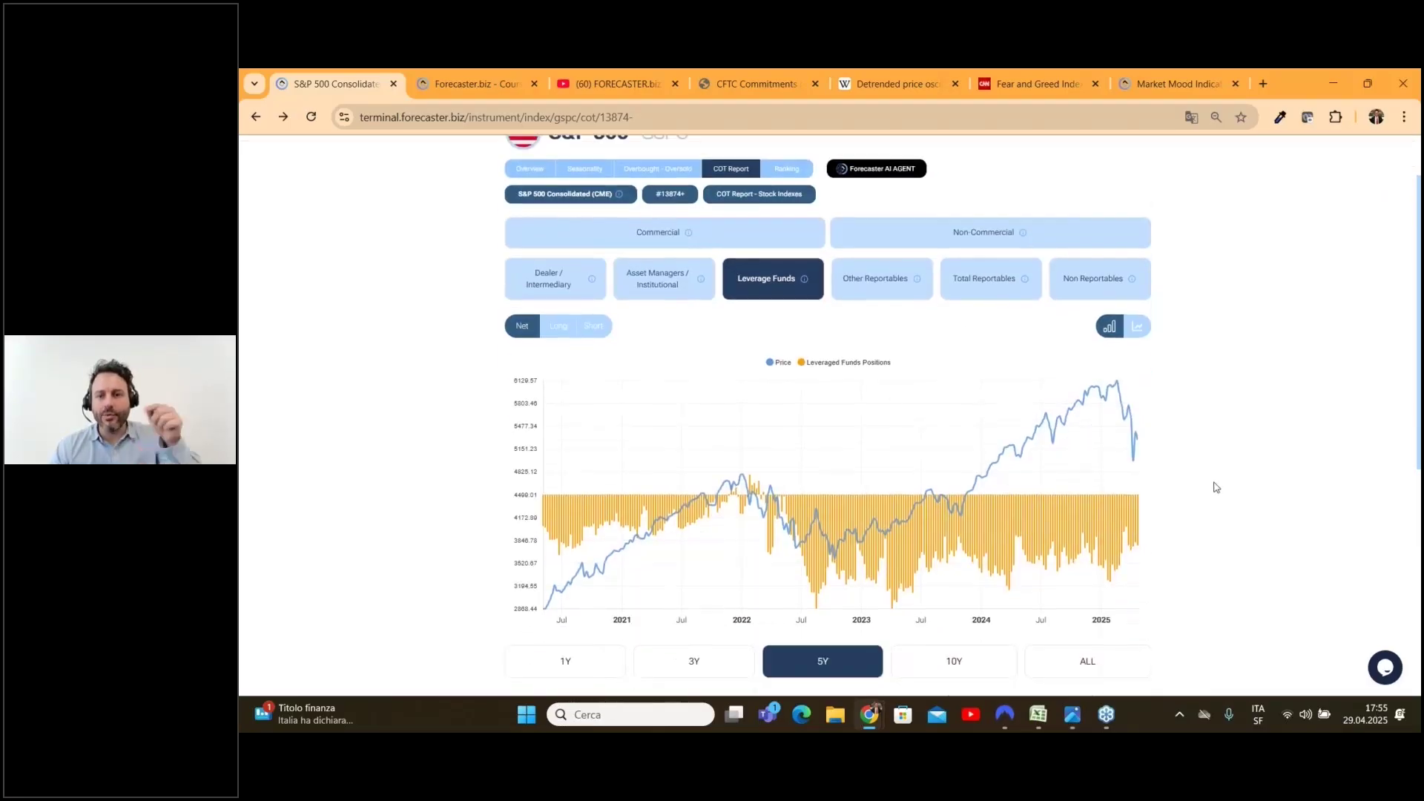